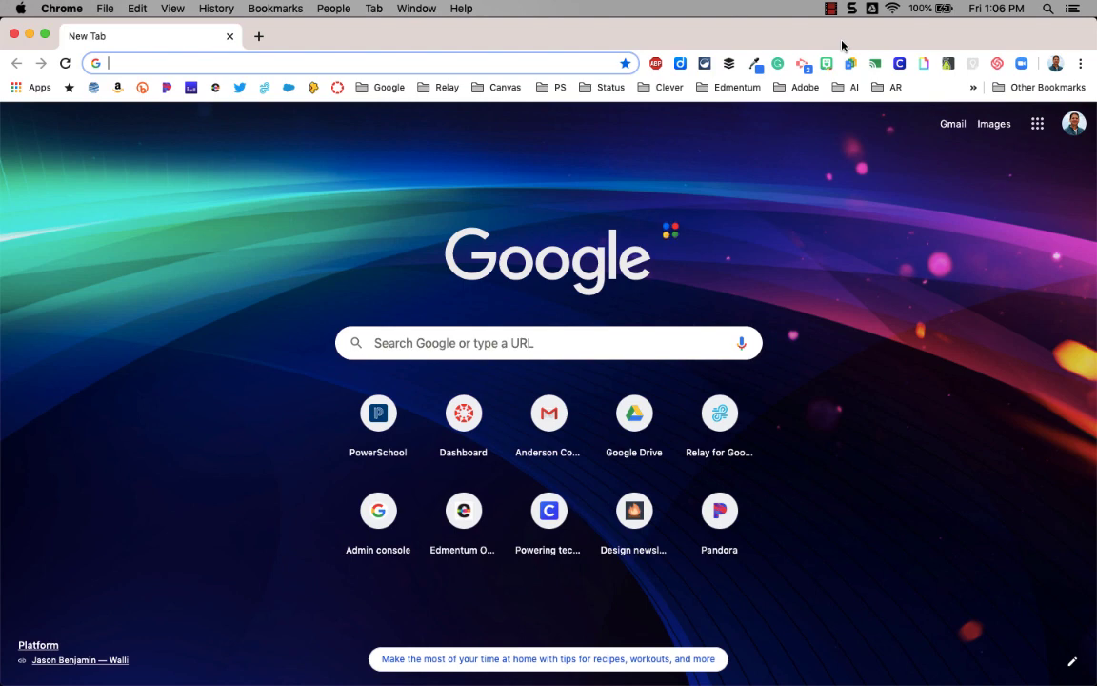
# Open Jamboard from the Google apps list.
pyautogui.click(1036, 127)
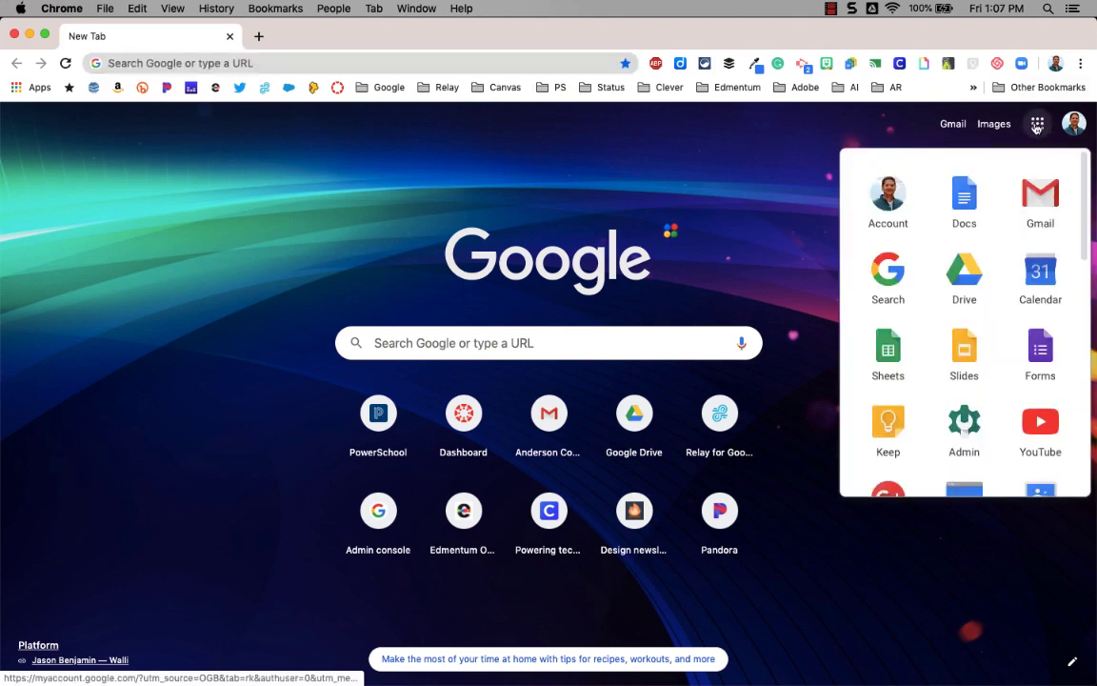
pyautogui.scroll(-5, 1012, 313)
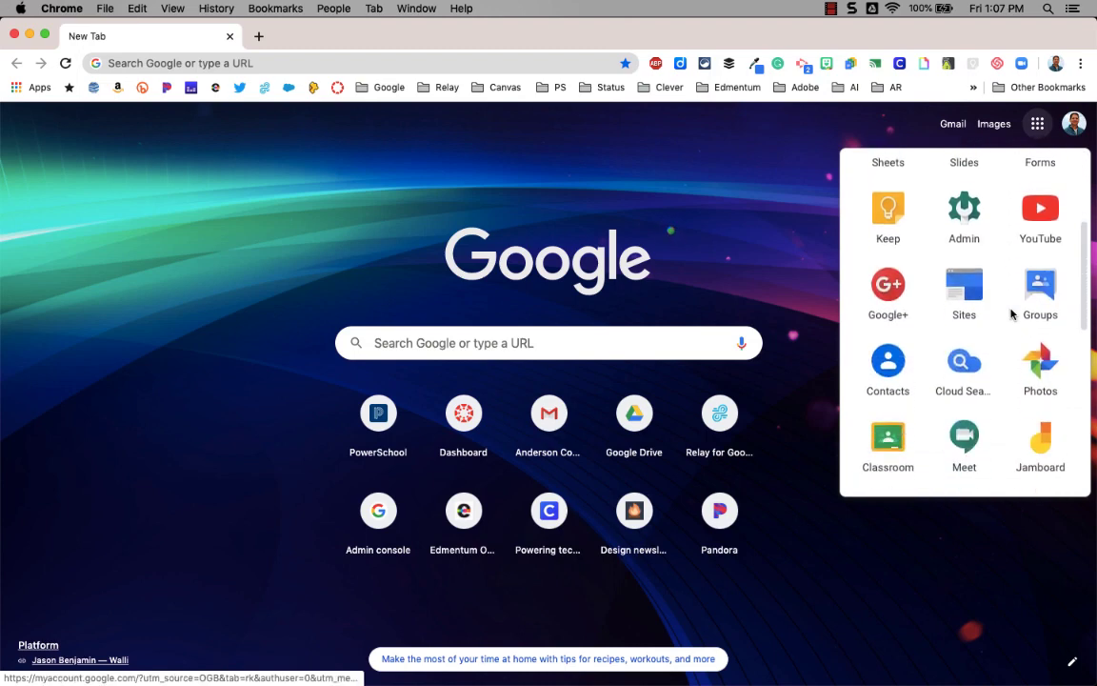
pyautogui.scroll(-1, 1012, 314)
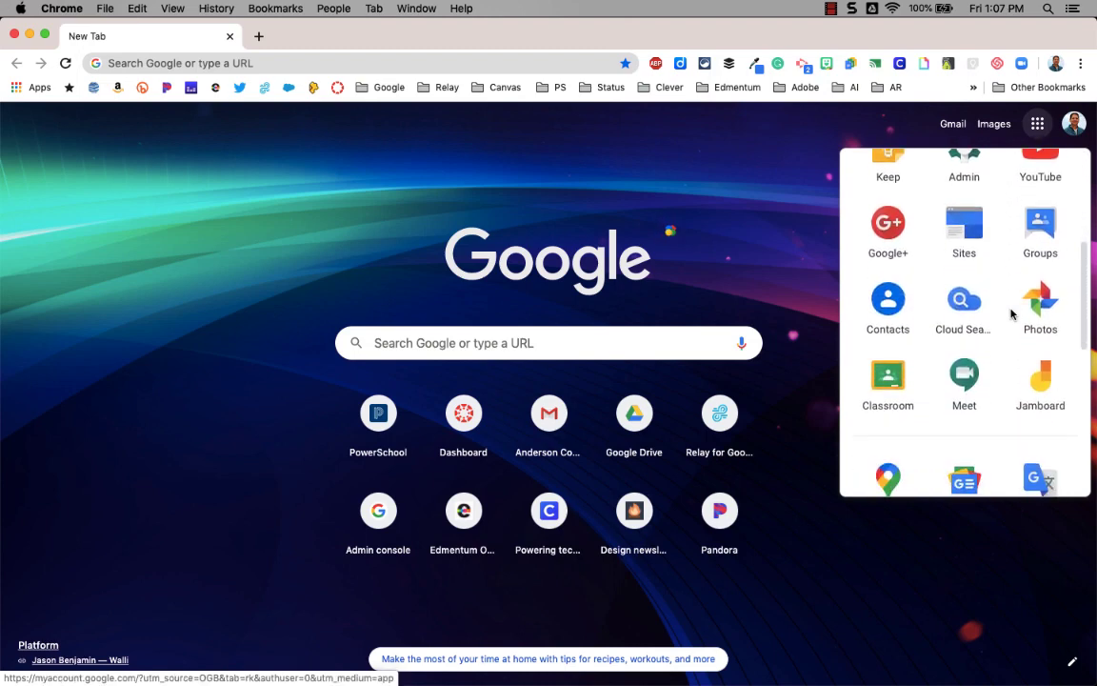
pyautogui.click(1041, 386)
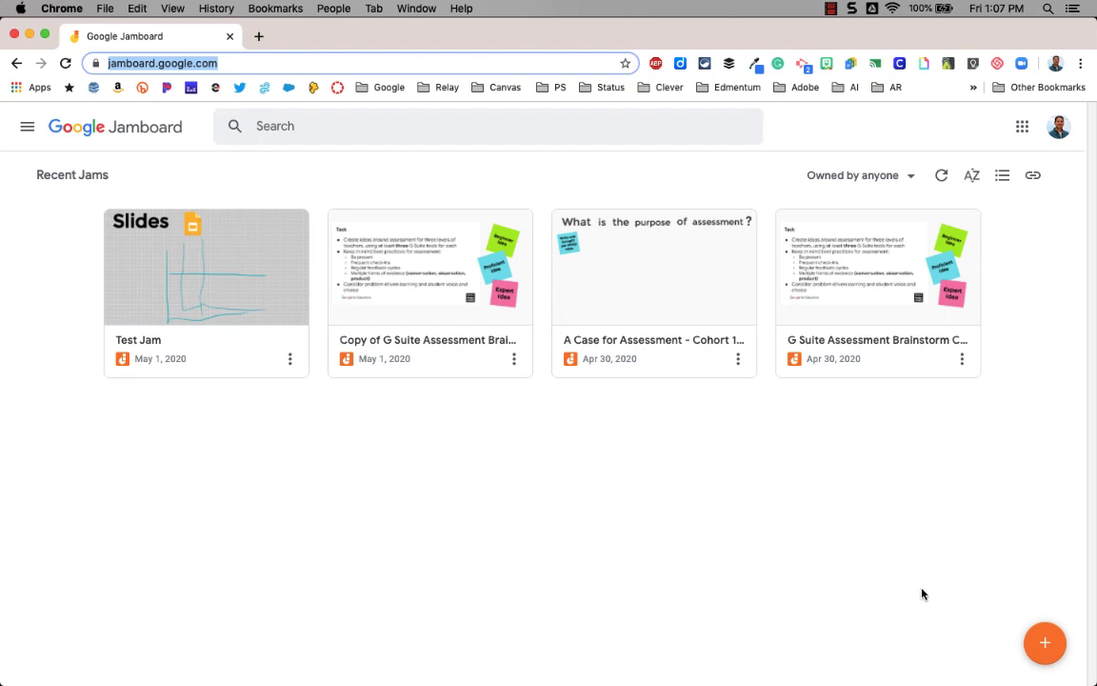
# Create a new jam and name it "Test Jam".
pyautogui.click(1044, 646)
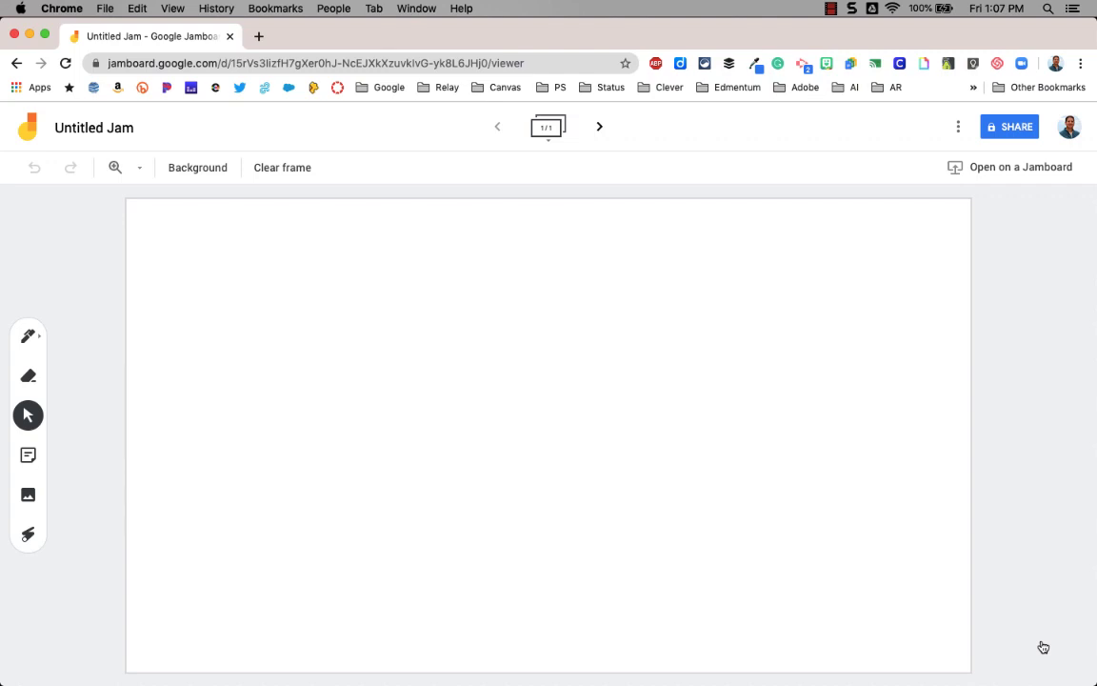
pyautogui.click(93, 130)
pyautogui.write('Test Jam')
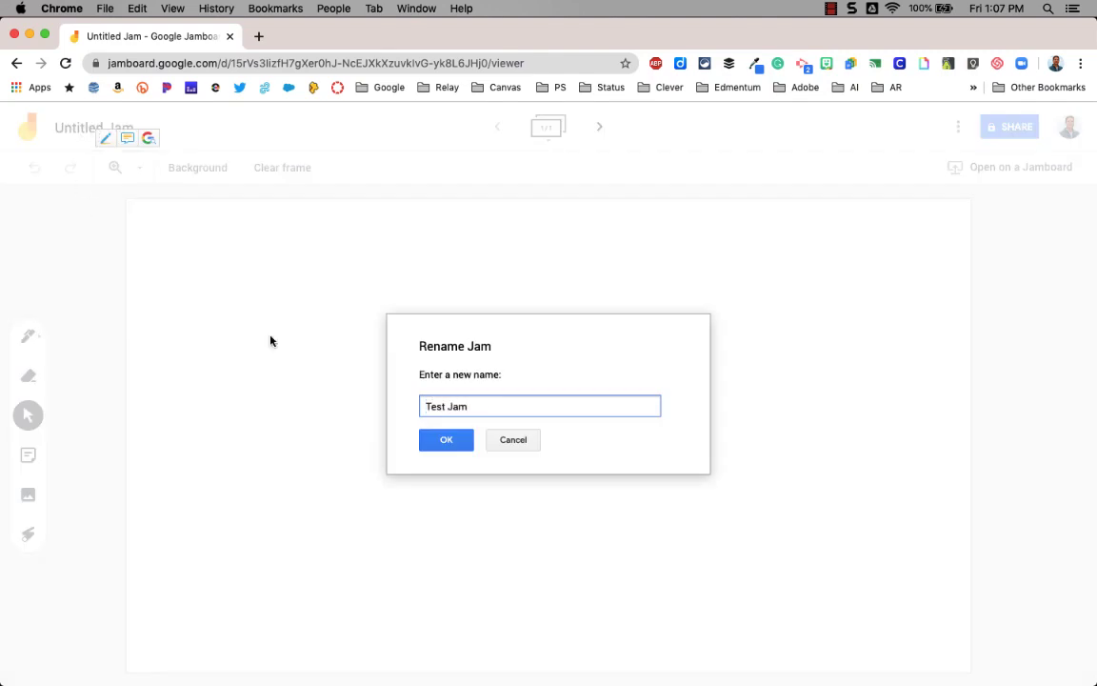
pyautogui.click(446, 441)
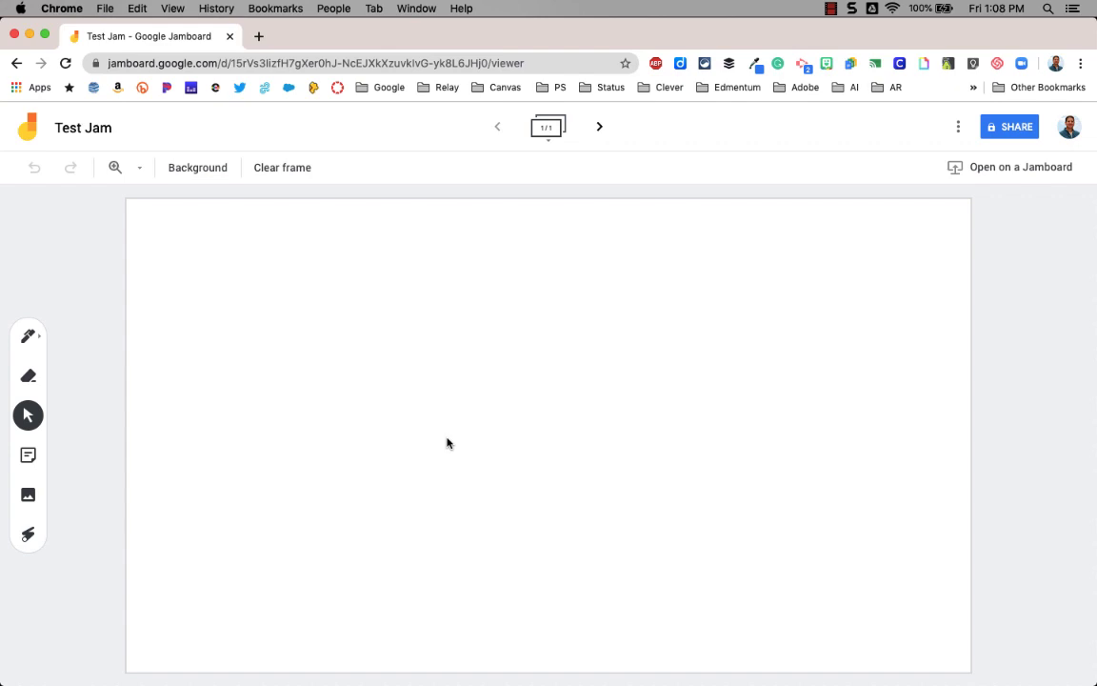
# Draw a wavy blue line with the Pen near the frame's top and a looping blue line below it with the Marker.
pyautogui.click(29, 338)
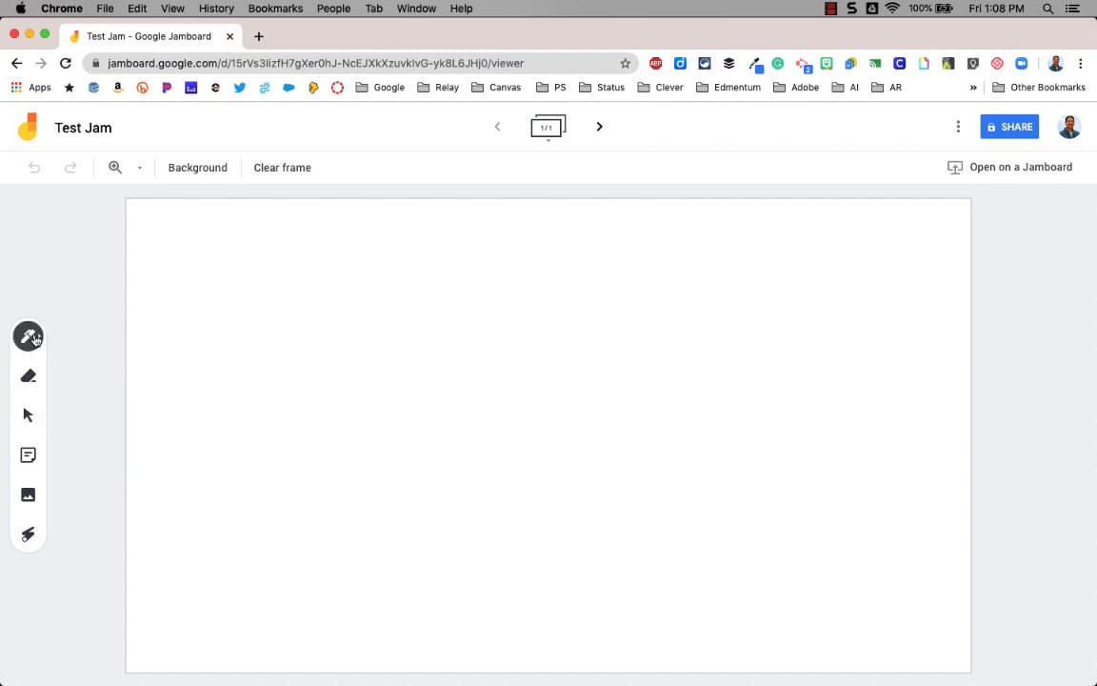
pyautogui.click(28, 338)
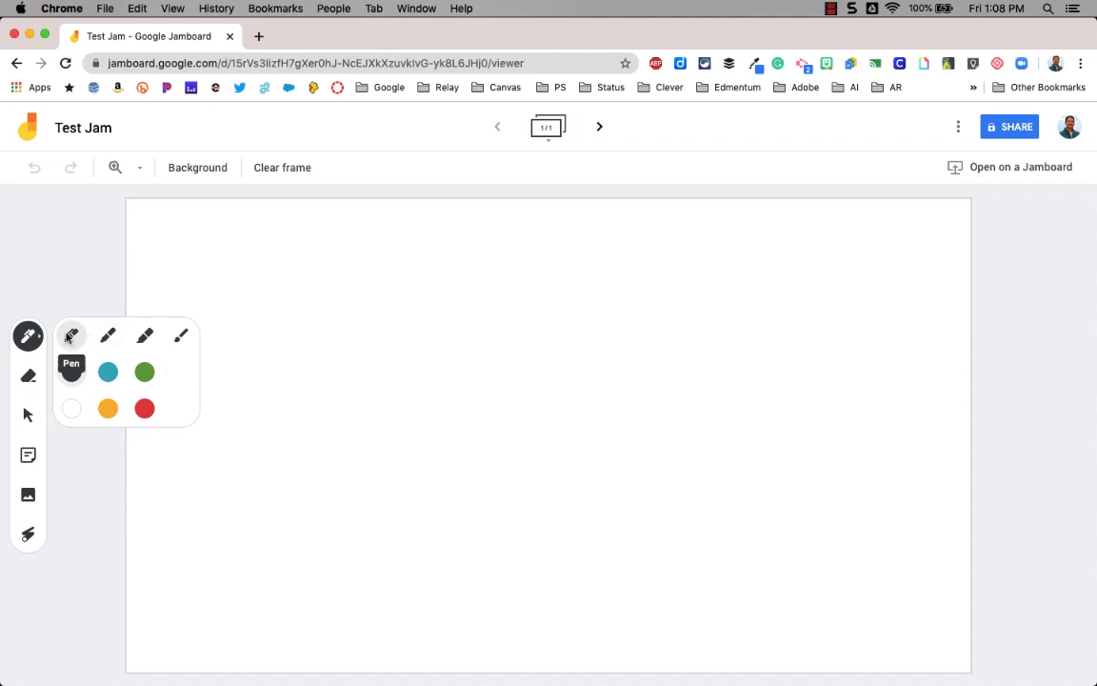
pyautogui.click(106, 374)
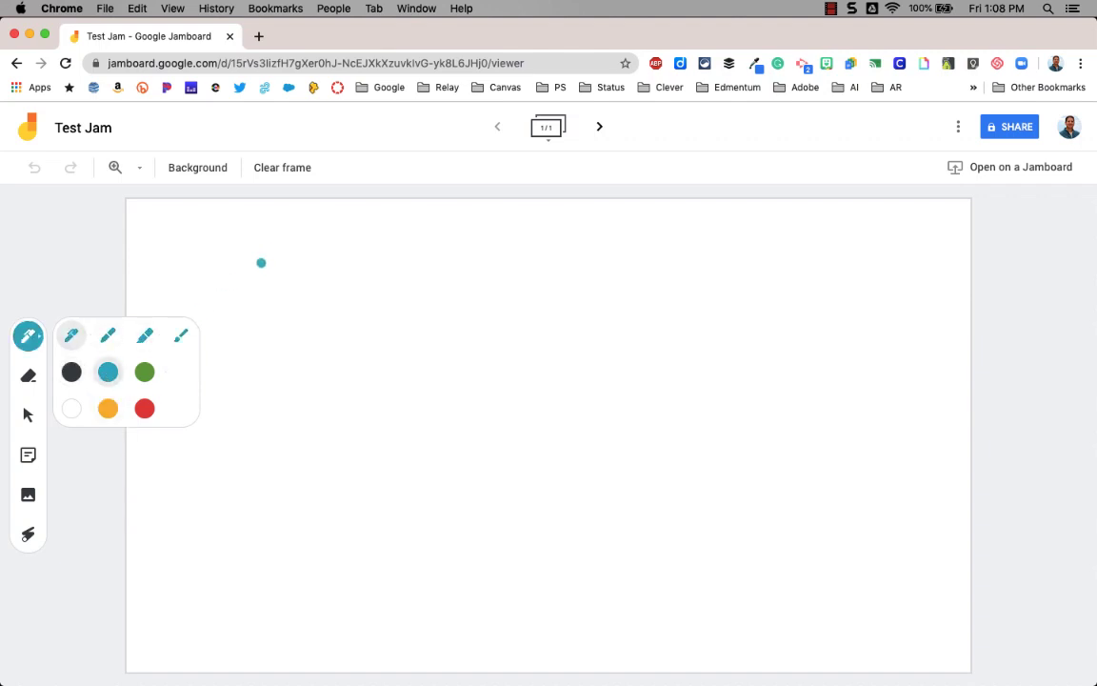
pyautogui.moveTo(261, 263)
pyautogui.mouseDown()
pyautogui.moveTo(429, 245)
pyautogui.moveTo(660, 262)
pyautogui.moveTo(364, 294)
pyautogui.moveTo(354, 324)
pyautogui.moveTo(664, 317)
pyautogui.mouseUp()
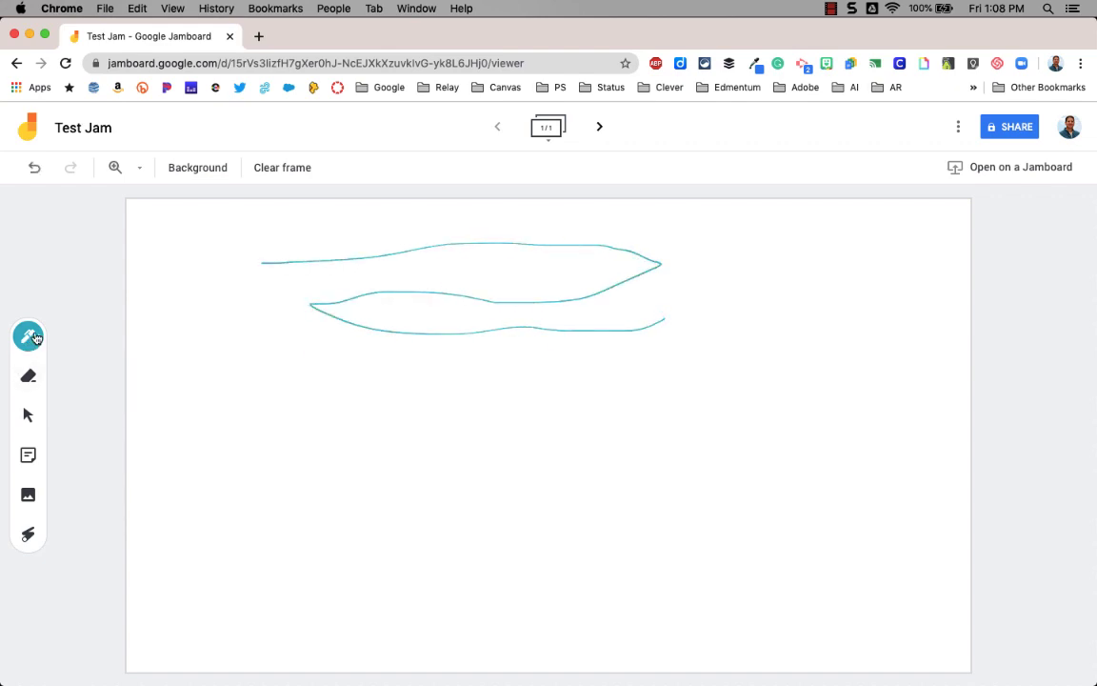
pyautogui.click(35, 339)
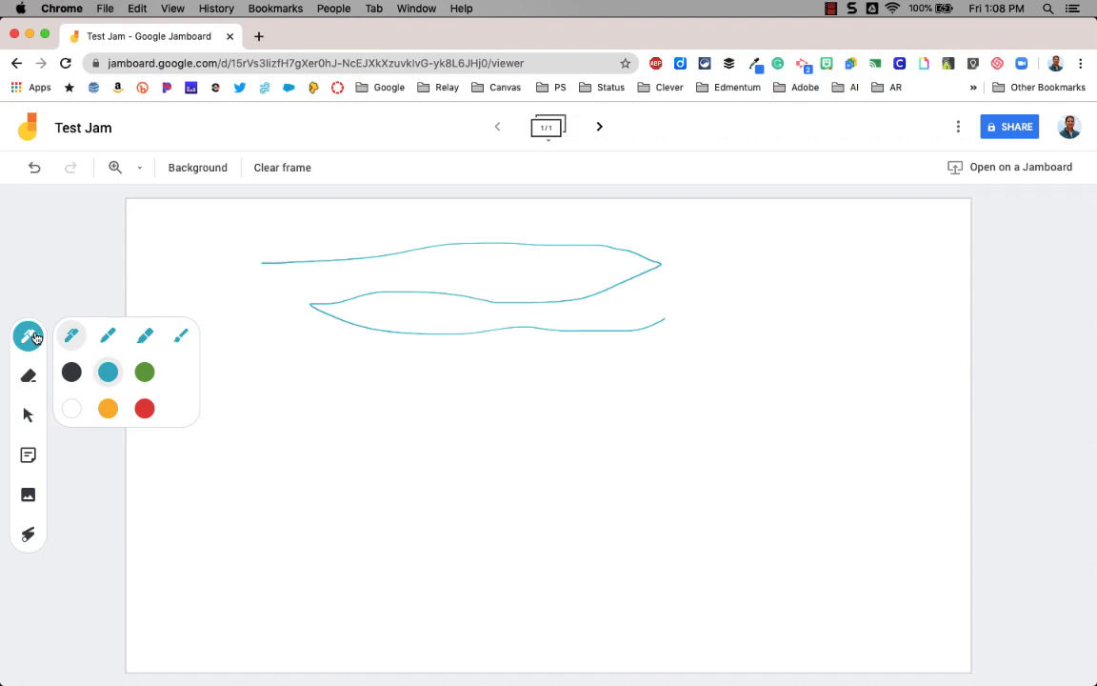
pyautogui.click(108, 334)
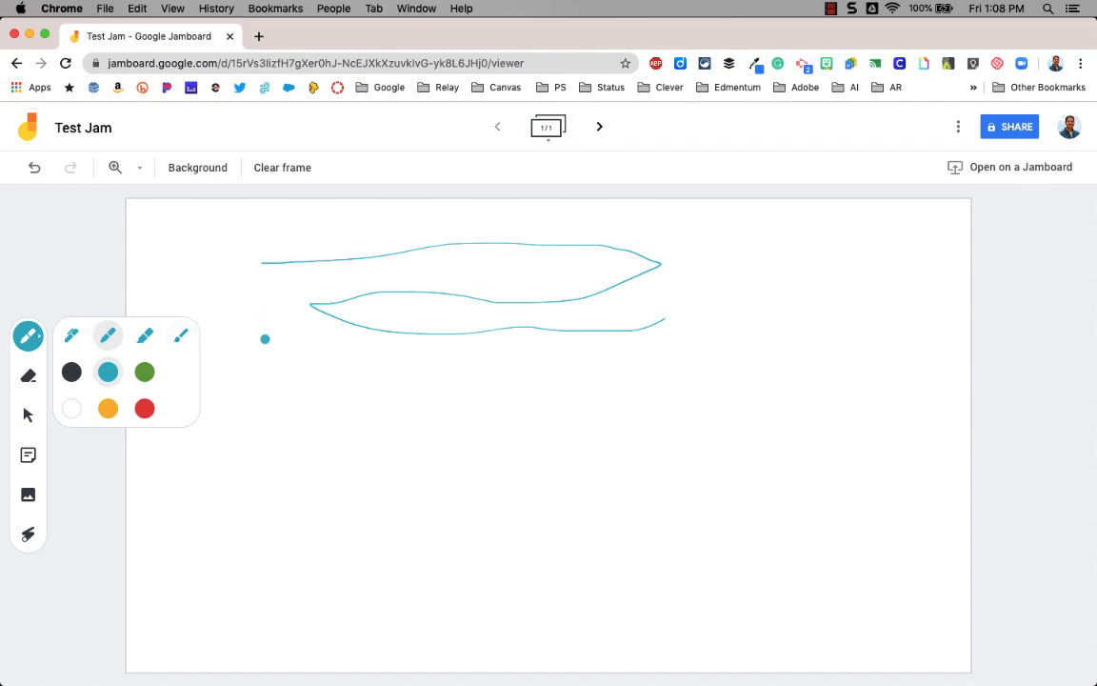
pyautogui.moveTo(264, 338)
pyautogui.mouseDown()
pyautogui.moveTo(429, 429)
pyautogui.moveTo(326, 411)
pyautogui.moveTo(482, 420)
pyautogui.moveTo(495, 380)
pyautogui.mouseUp()
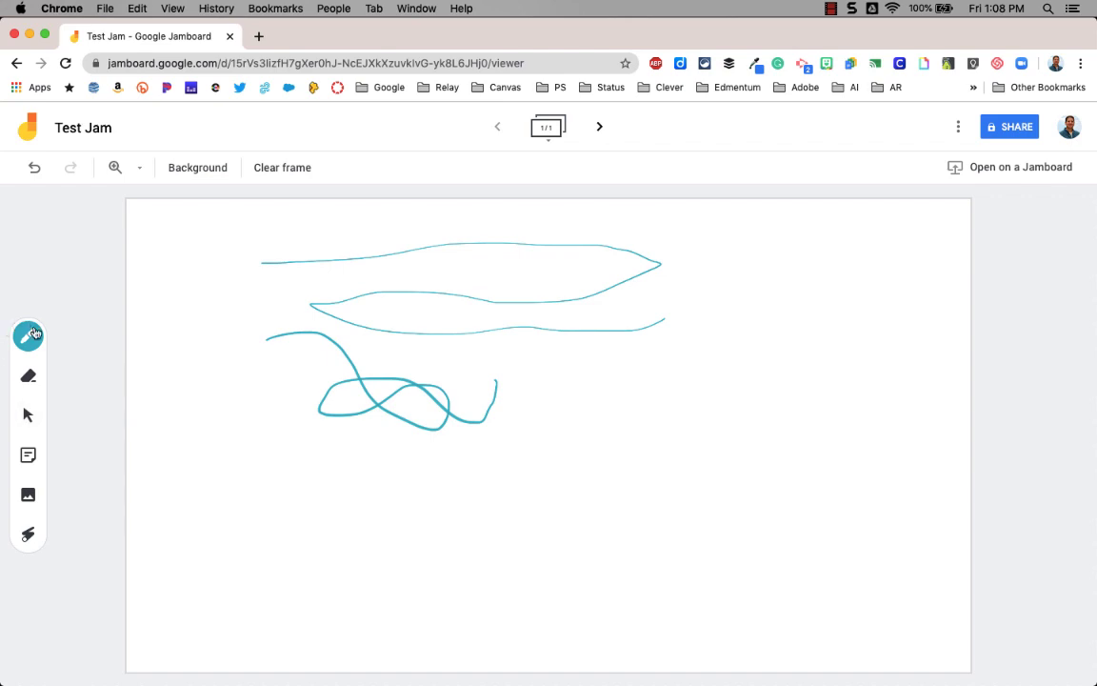
# Draw an orange Highlighter stroke over the start of the looping blue line and extend it below.
pyautogui.click(29, 336)
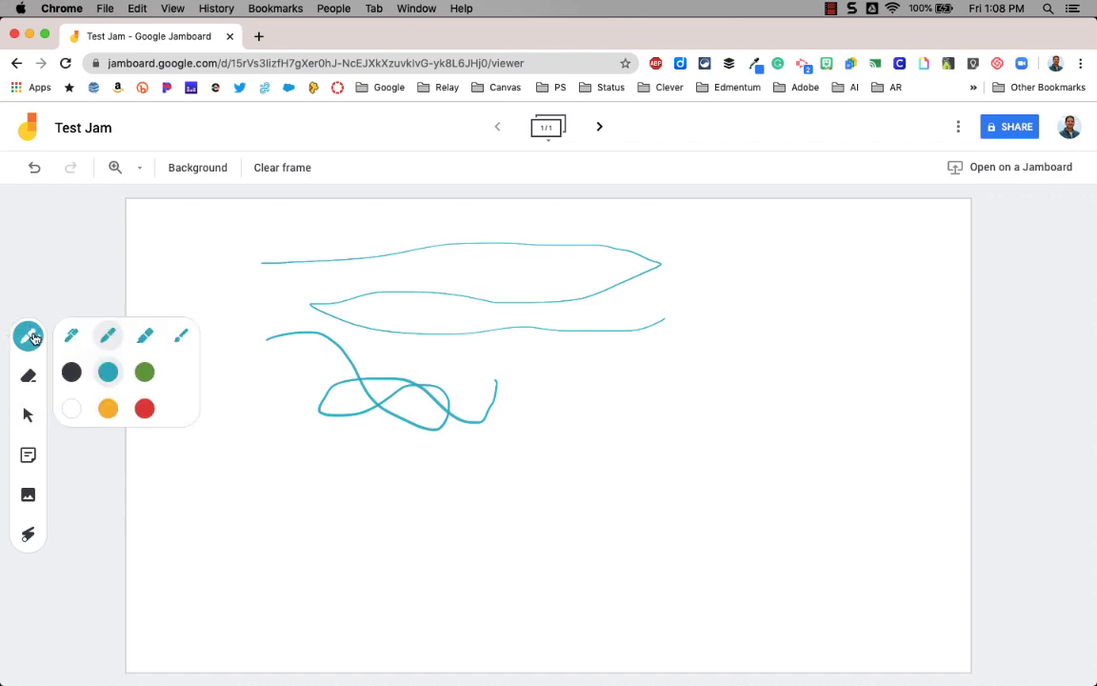
pyautogui.click(144, 337)
pyautogui.click(108, 408)
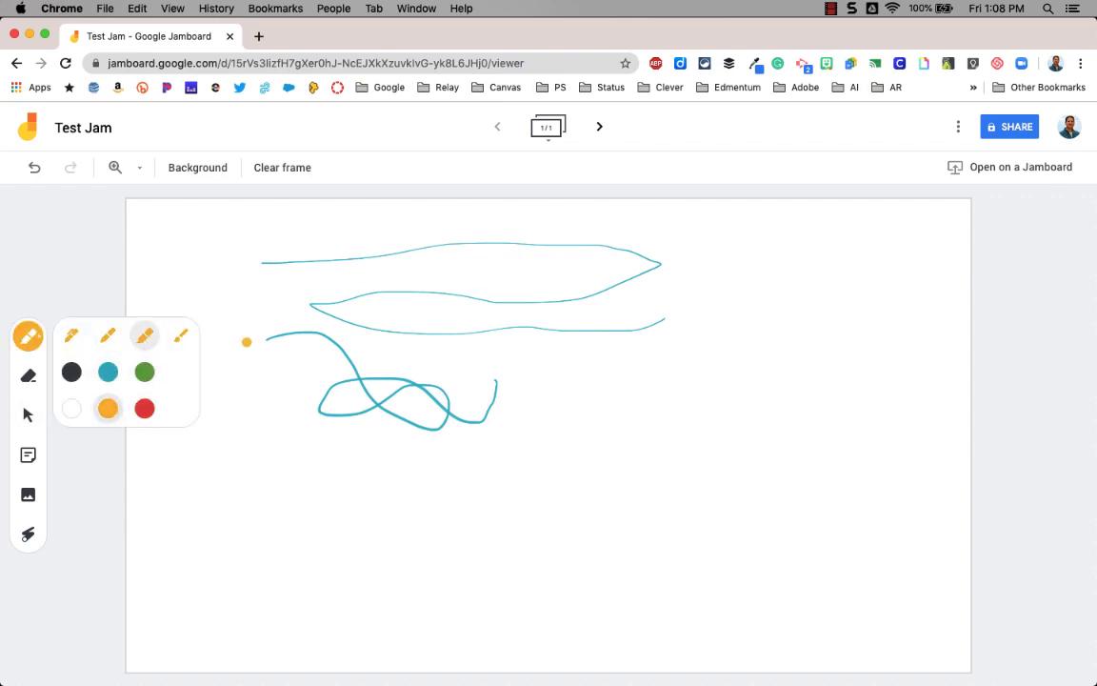
pyautogui.moveTo(246, 342)
pyautogui.mouseDown()
pyautogui.moveTo(305, 332)
pyautogui.moveTo(341, 356)
pyautogui.moveTo(387, 480)
pyautogui.mouseUp()
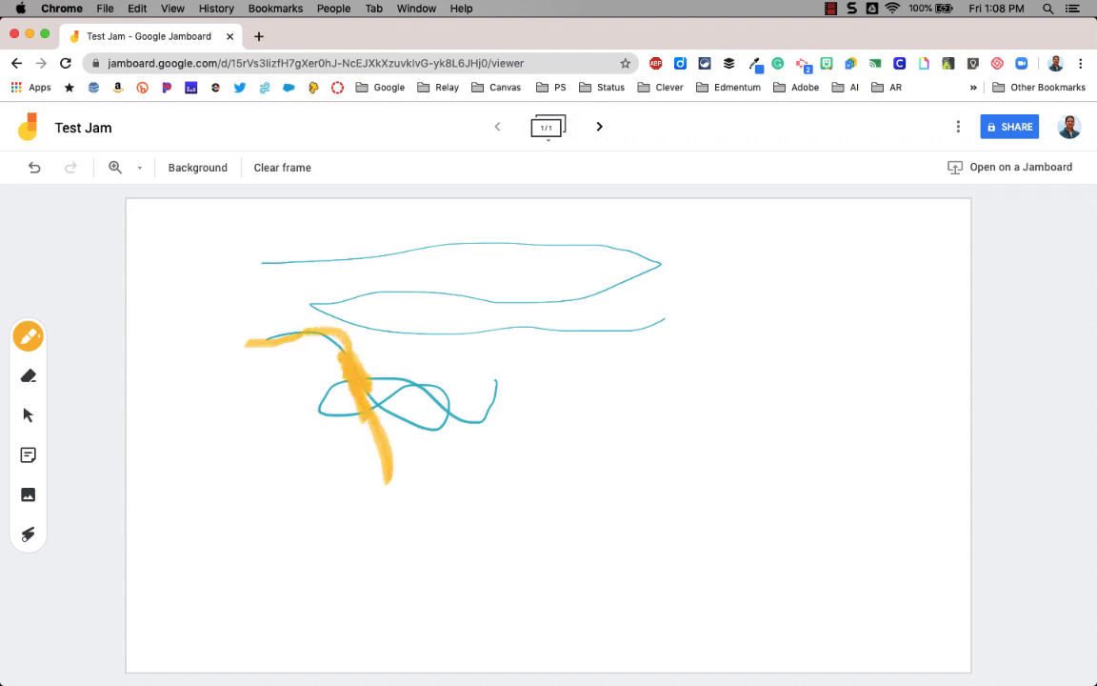
# With the red Brush, draw a zigzag on the right side of the frame and a letter J at the lower left.
pyautogui.click(30, 338)
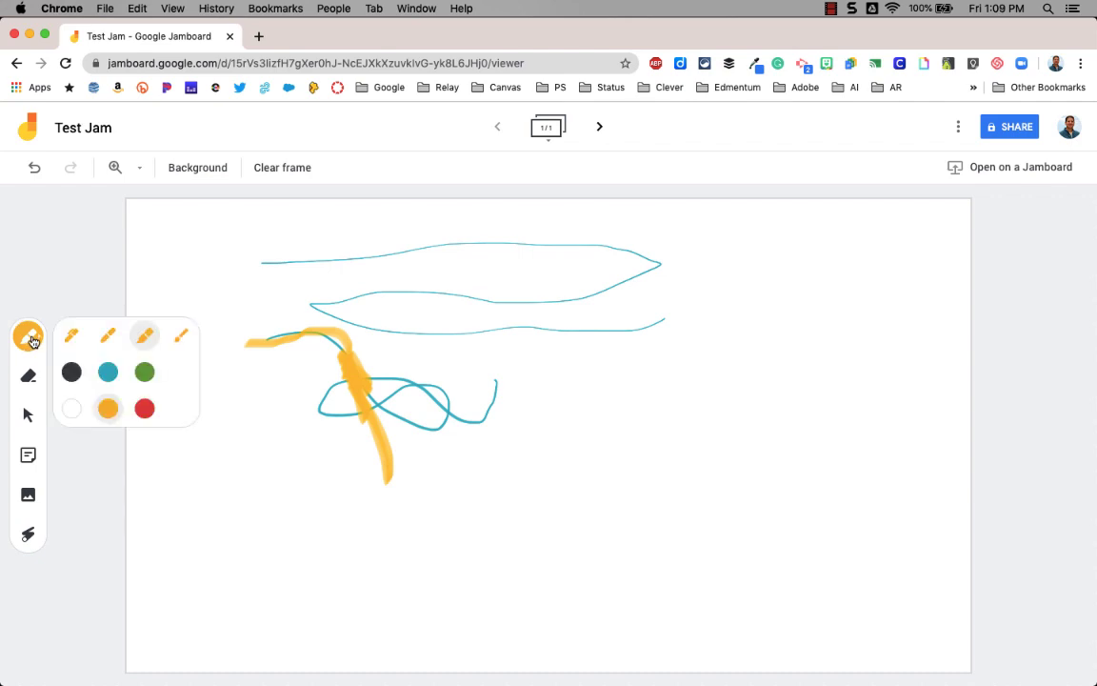
pyautogui.click(179, 340)
pyautogui.click(144, 409)
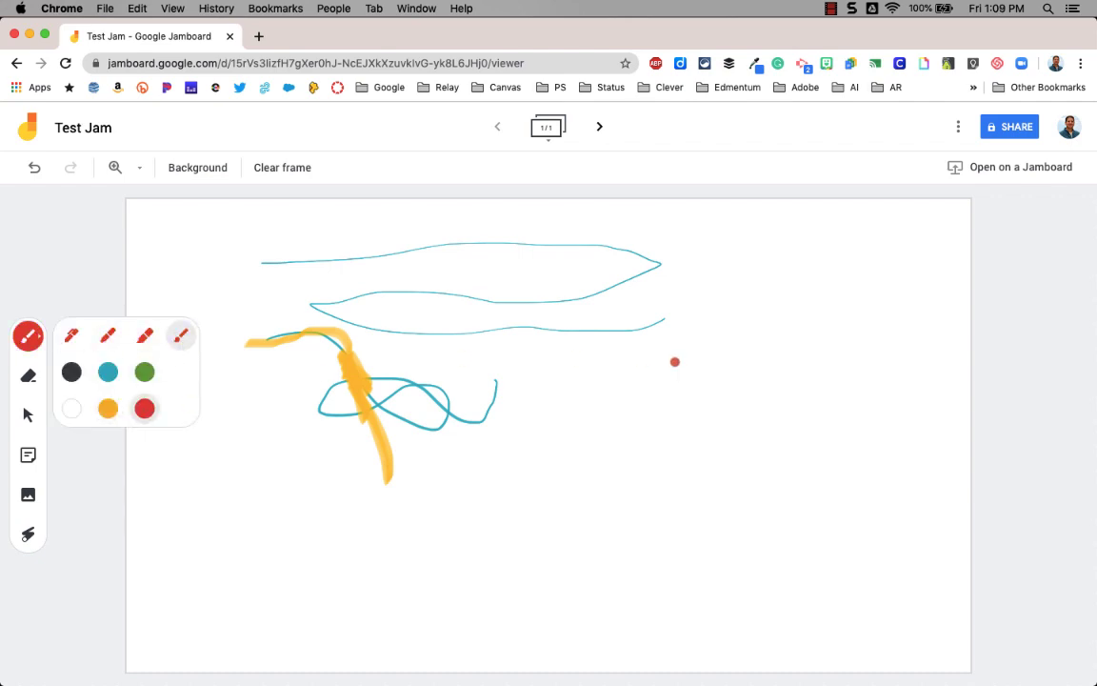
pyautogui.moveTo(672, 362); pyautogui.dragTo(750, 544)
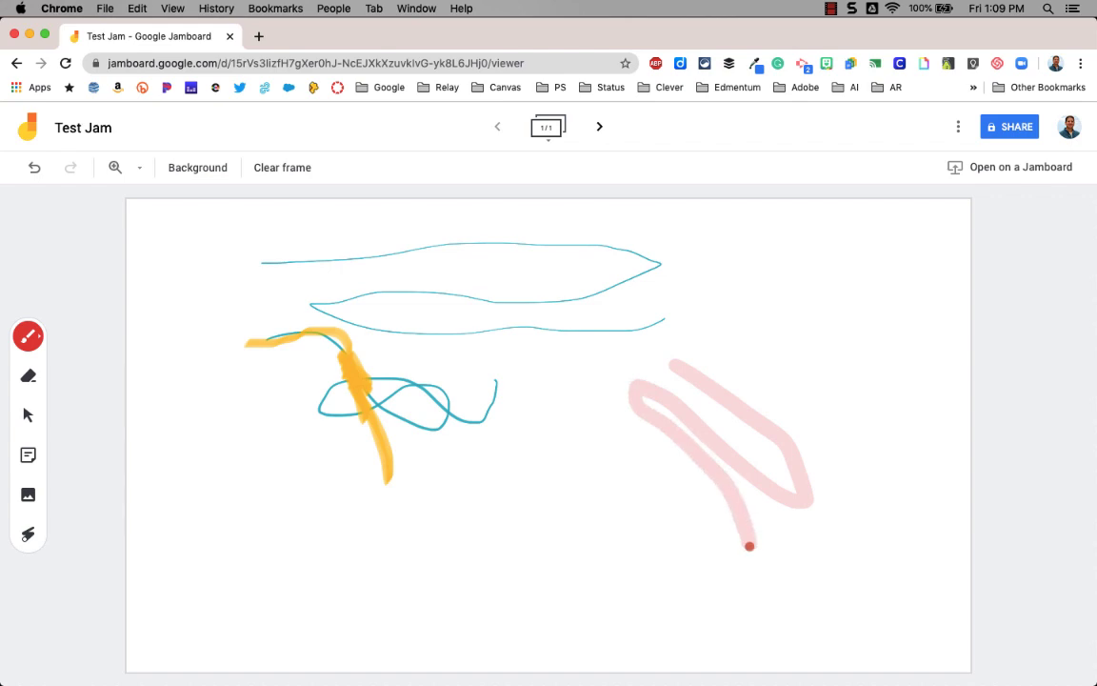
pyautogui.moveTo(318, 536)
pyautogui.mouseDown()
pyautogui.moveTo(299, 608)
pyautogui.moveTo(263, 581)
pyautogui.mouseUp()
pyautogui.moveTo(281, 537); pyautogui.dragTo(367, 539)
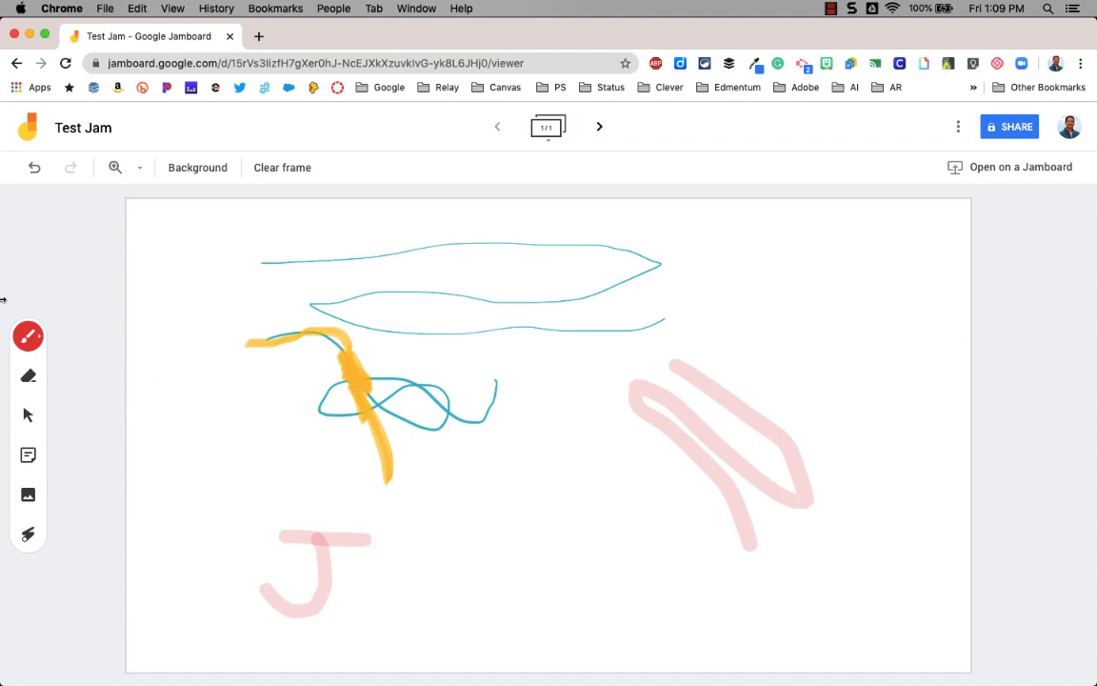
# Erase parts of the letter J and the orange stroke, and clear the whole frame.
pyautogui.click(28, 375)
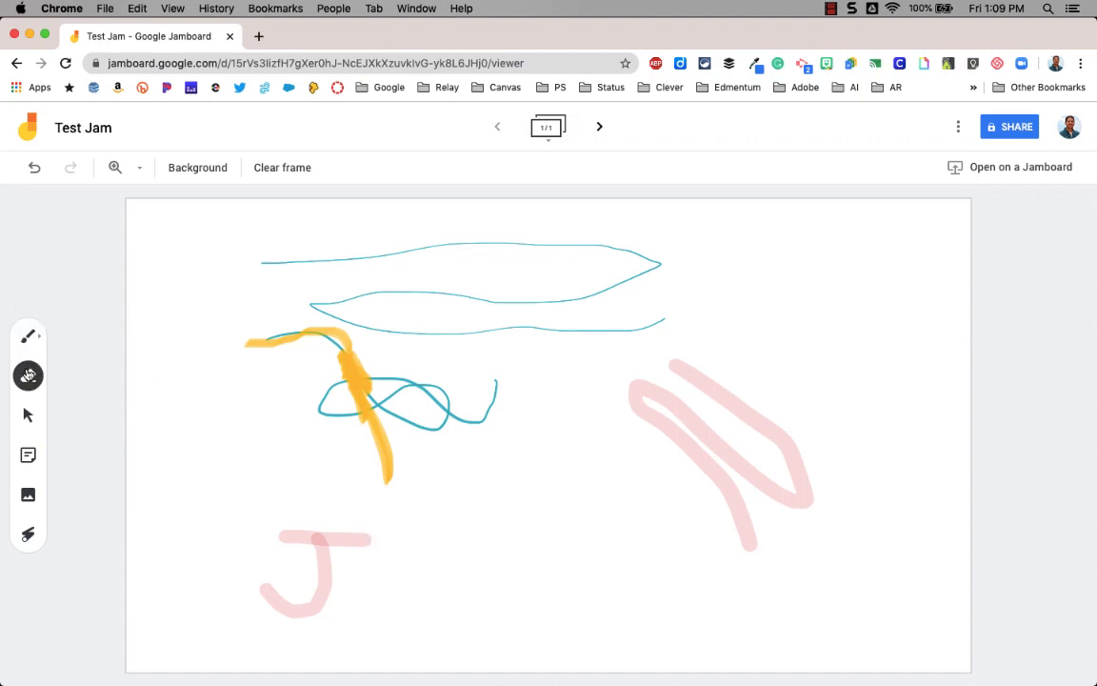
pyautogui.moveTo(272, 519)
pyautogui.mouseDown()
pyautogui.moveTo(356, 577)
pyautogui.moveTo(376, 517)
pyautogui.moveTo(310, 346)
pyautogui.moveTo(327, 344)
pyautogui.mouseUp()
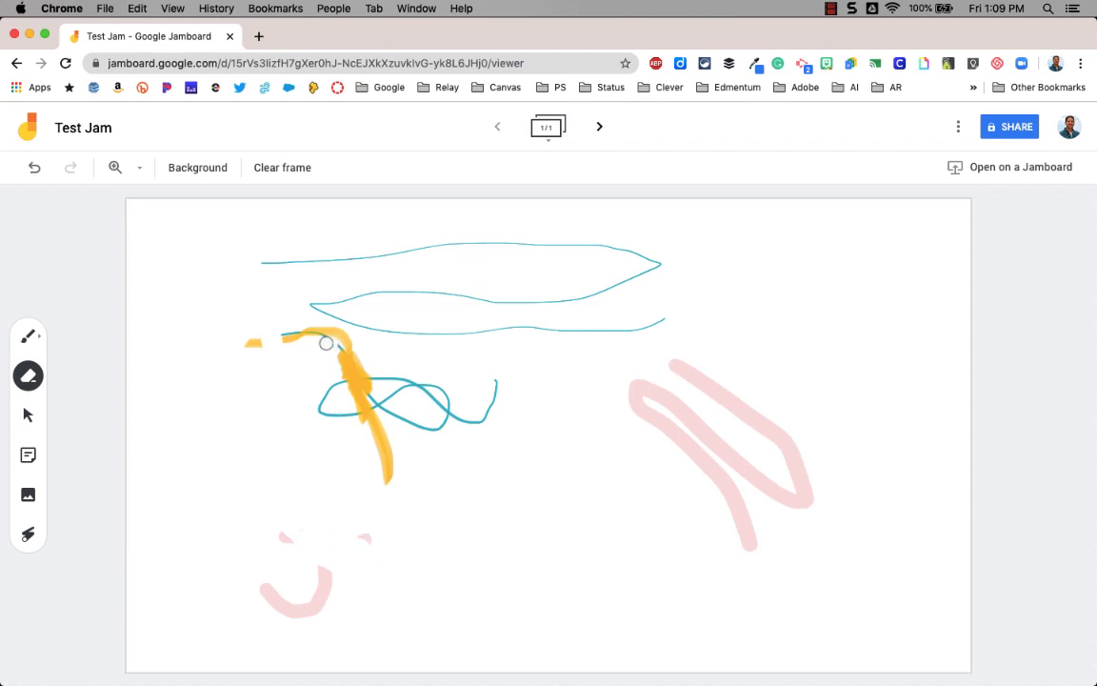
pyautogui.click(275, 173)
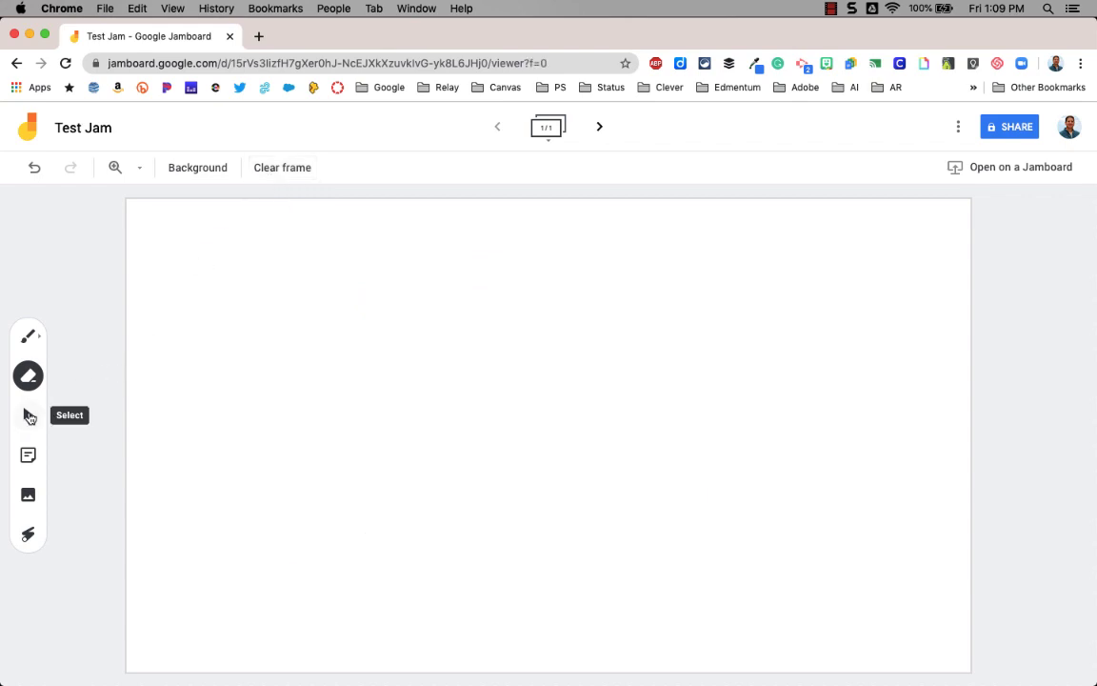
pyautogui.click(29, 417)
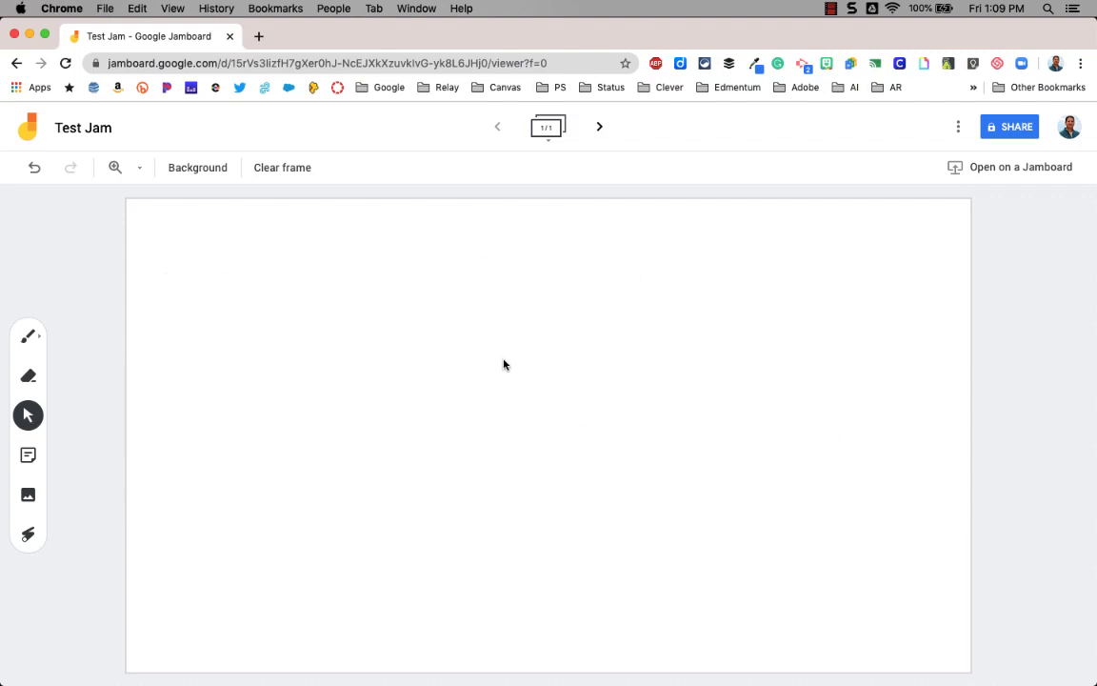
# Add a blue sticky note reading "Here are my thoughts", without creating a second note.
pyautogui.click(31, 457)
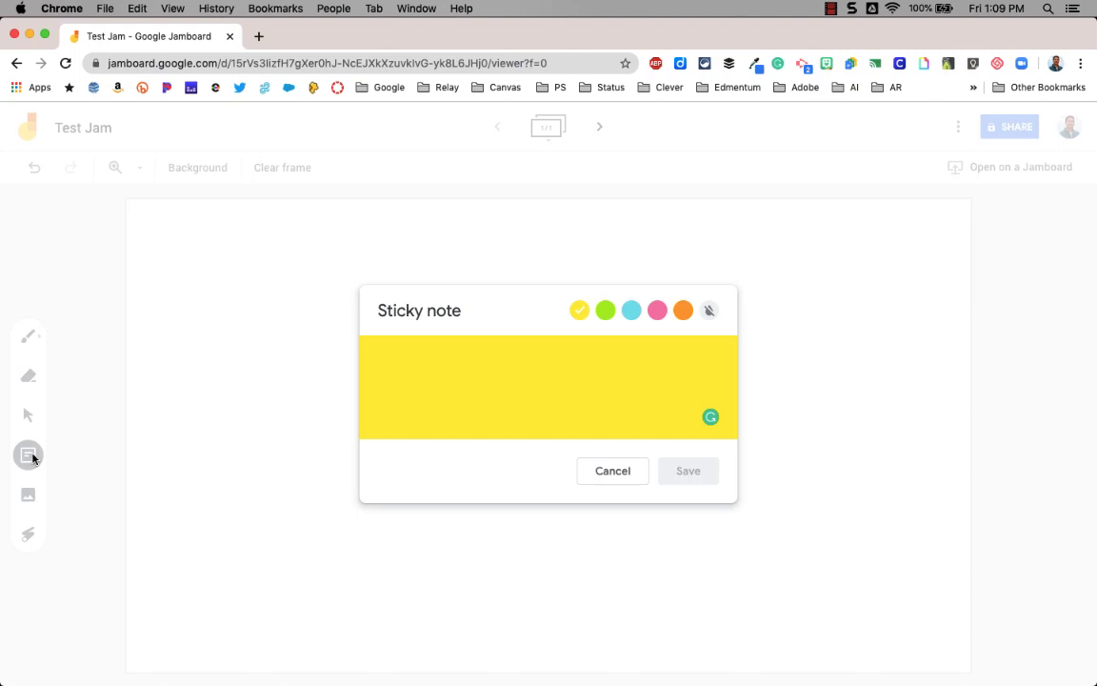
pyautogui.click(605, 310)
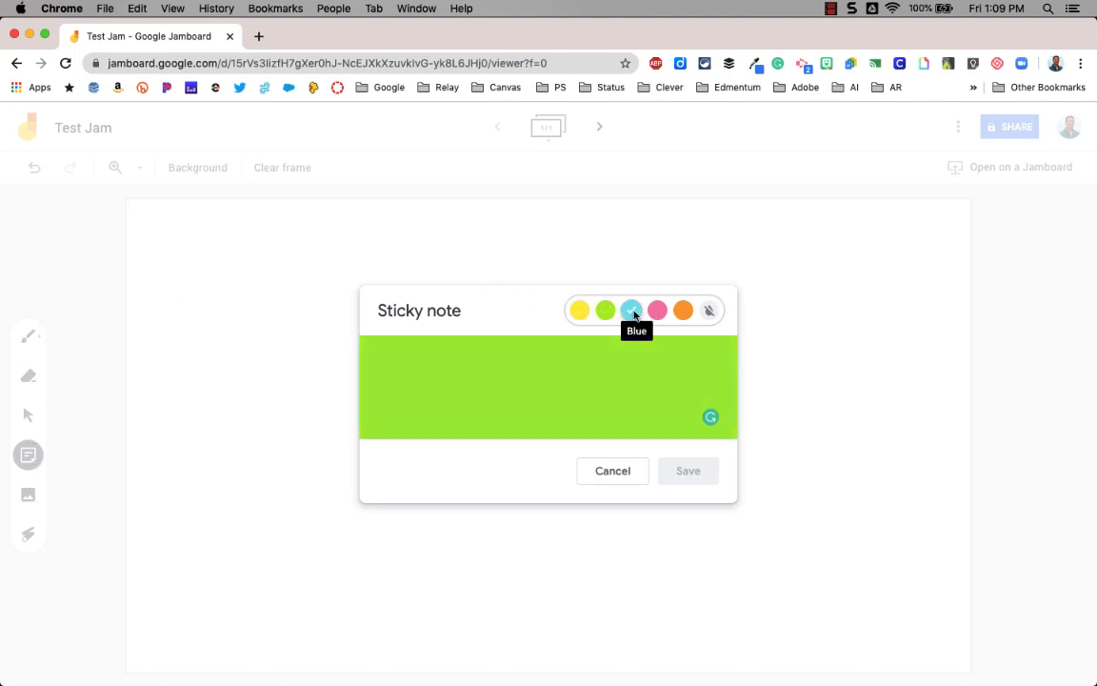
pyautogui.click(636, 312)
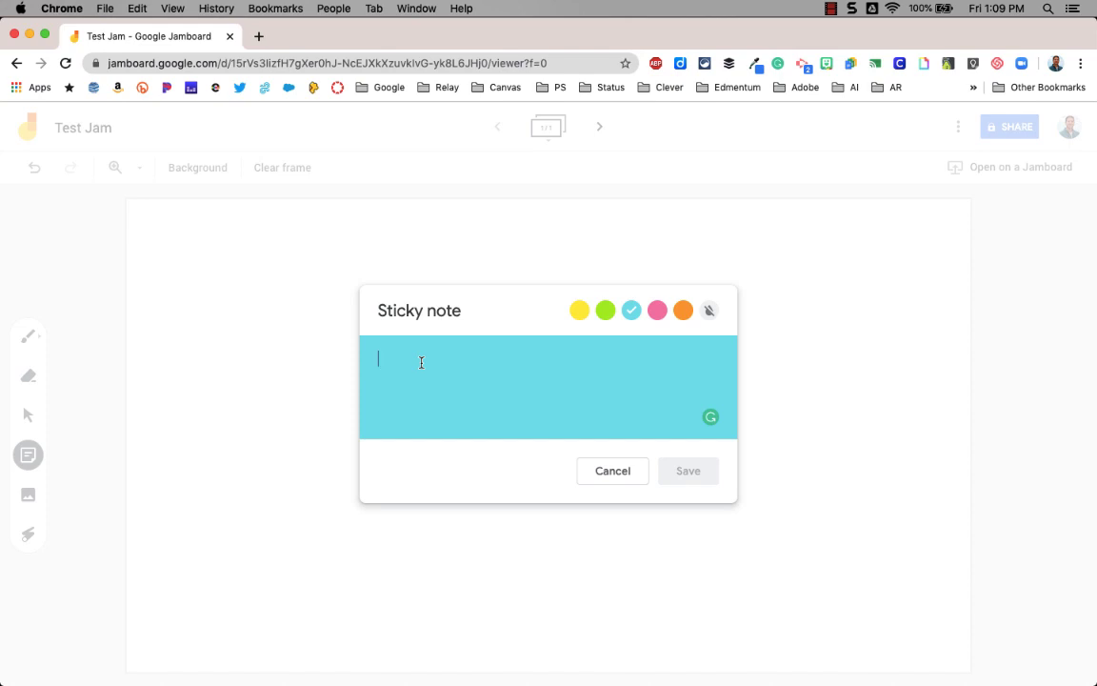
pyautogui.write('Here are my thoughts')
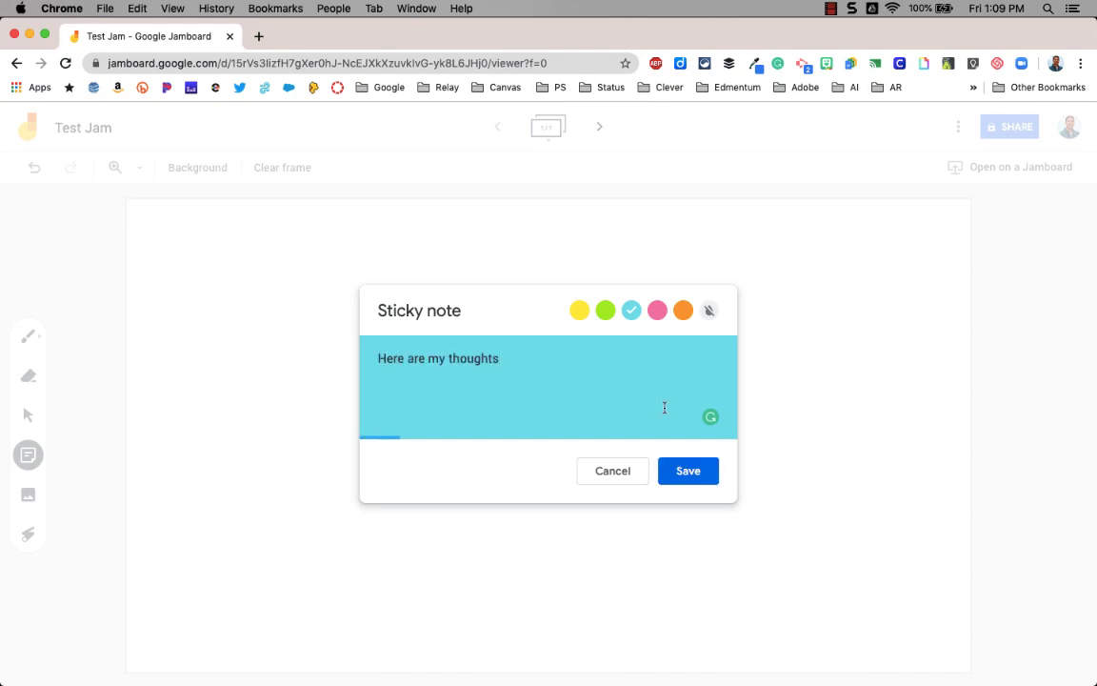
pyautogui.click(682, 473)
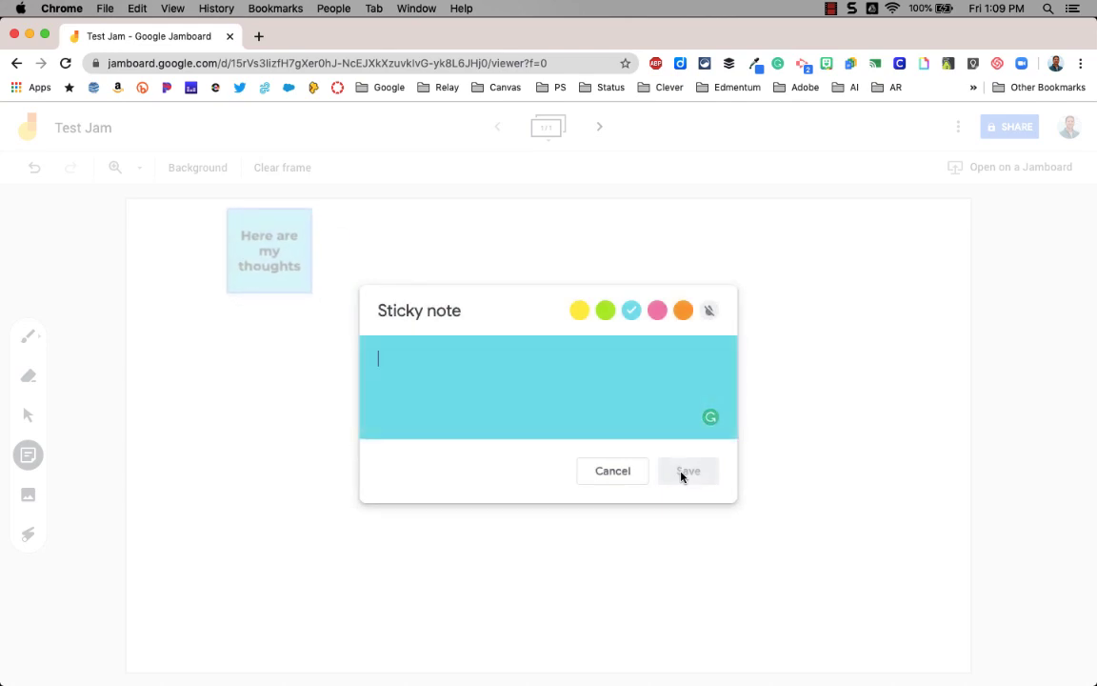
pyautogui.click(617, 470)
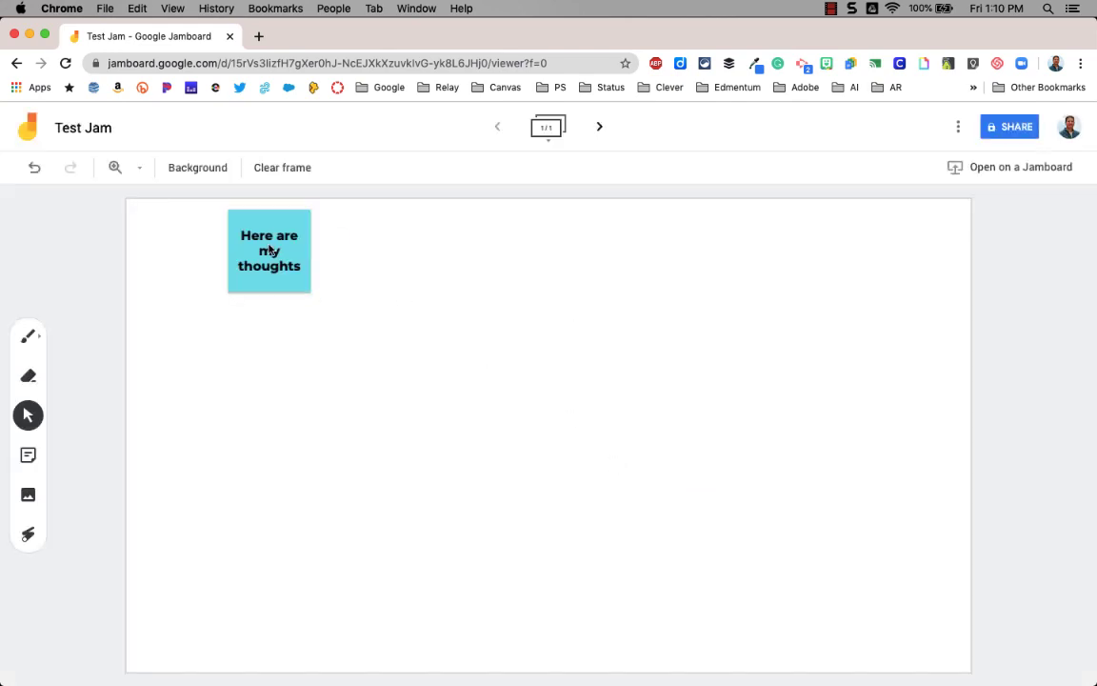
# Move the sticky note to the middle of the frame and enlarge it to about twice its size.
pyautogui.moveTo(271, 250); pyautogui.dragTo(533, 351)
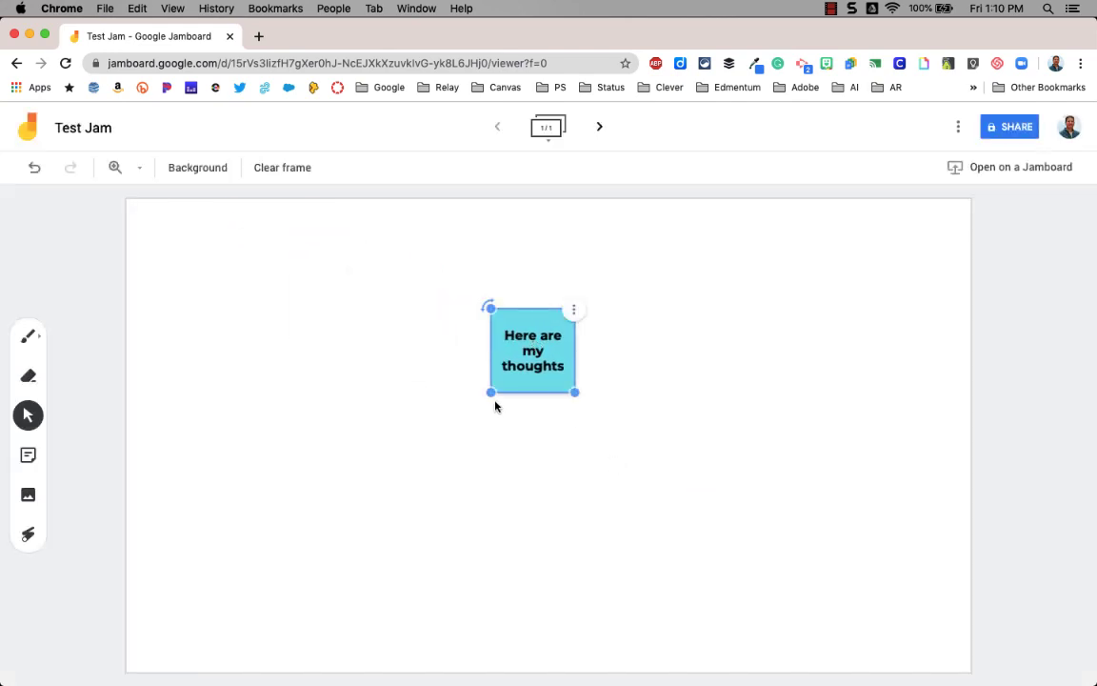
pyautogui.moveTo(491, 391); pyautogui.dragTo(400, 486)
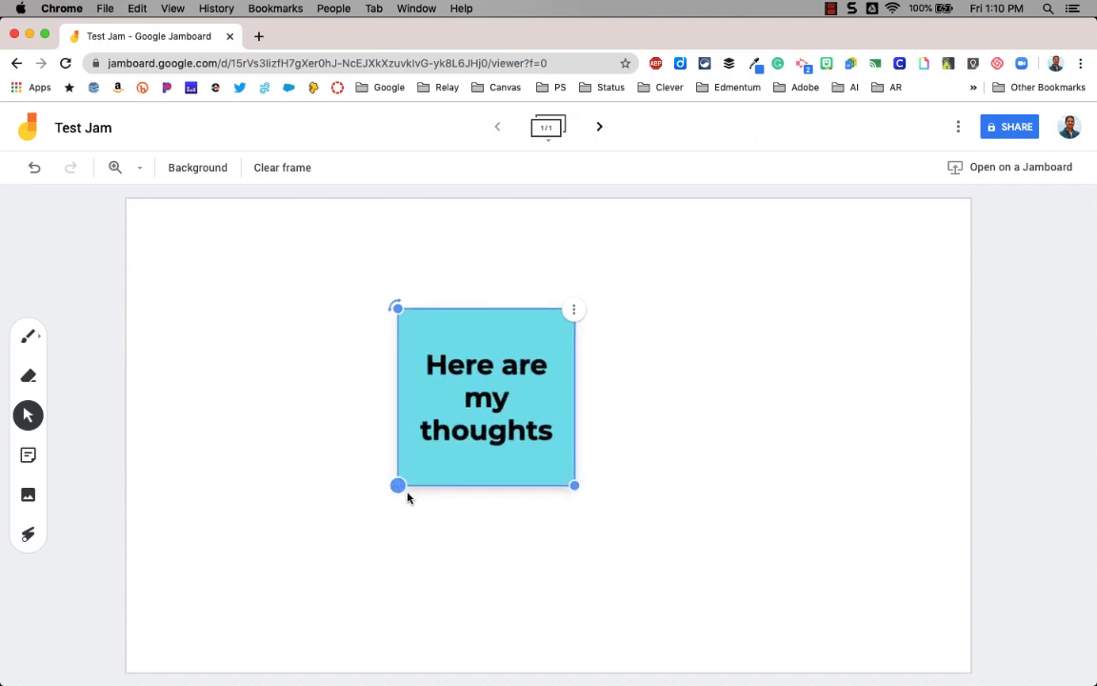
# Rotate the sticky note slightly clockwise.
pyautogui.moveTo(393, 306)
pyautogui.mouseDown()
pyautogui.moveTo(387, 476)
pyautogui.moveTo(436, 511)
pyautogui.moveTo(404, 302)
pyautogui.mouseUp()
pyautogui.moveTo(368, 258); pyautogui.dragTo(406, 254)
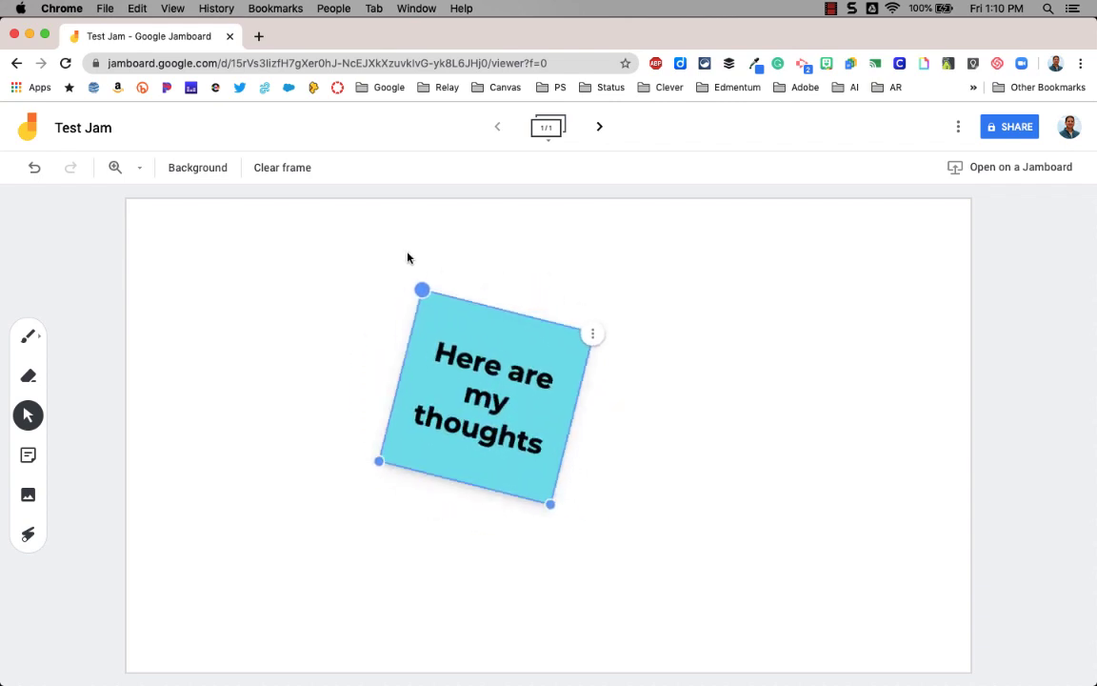
# Edit the blue sticky note's text to read "Here are my 2 thoughts".
pyautogui.click(597, 345)
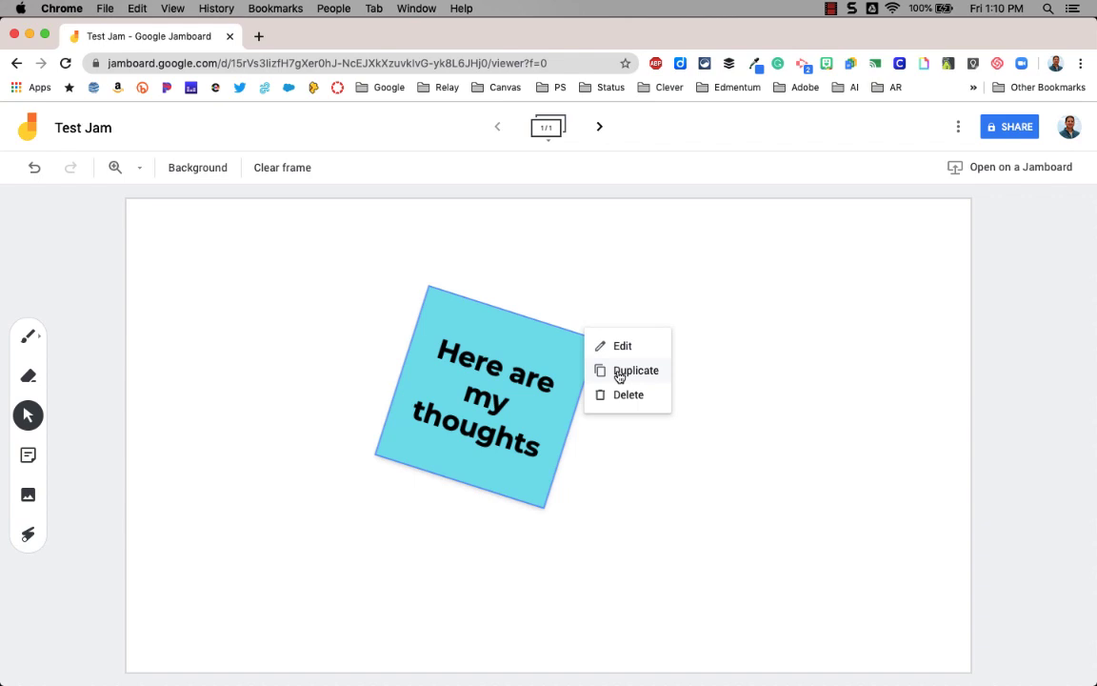
pyautogui.click(611, 347)
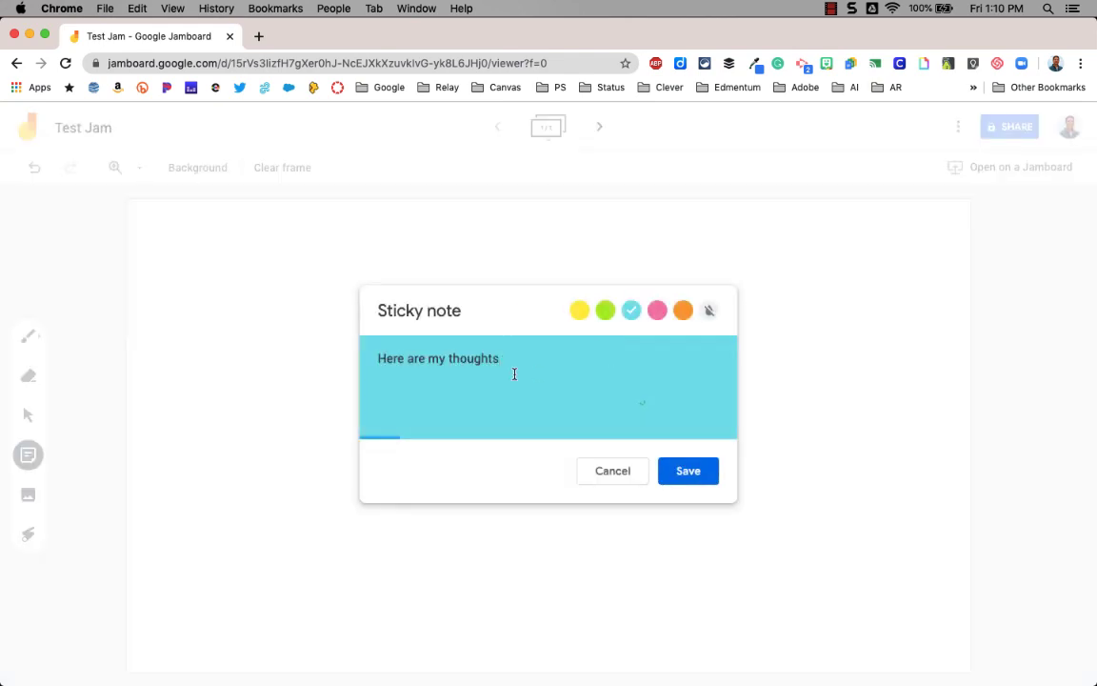
pyautogui.click(458, 359)
pyautogui.write('2')
pyautogui.click(690, 470)
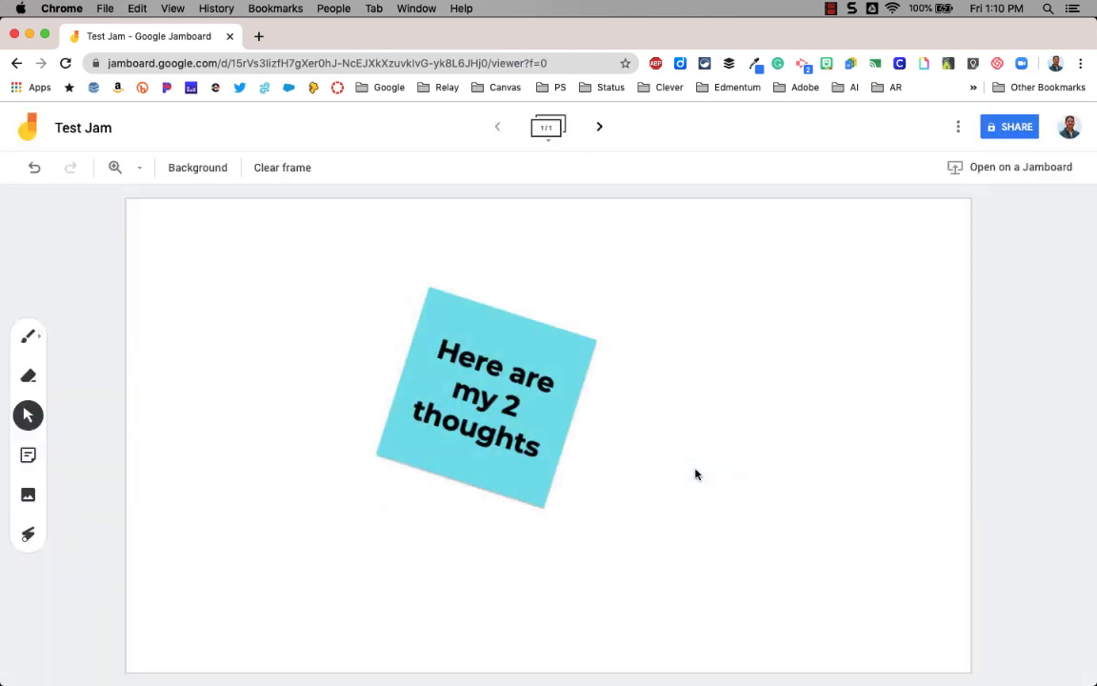
# Add a transparent sticky note reading "Discuss this" and enlarge it to about twice its size.
pyautogui.click(29, 456)
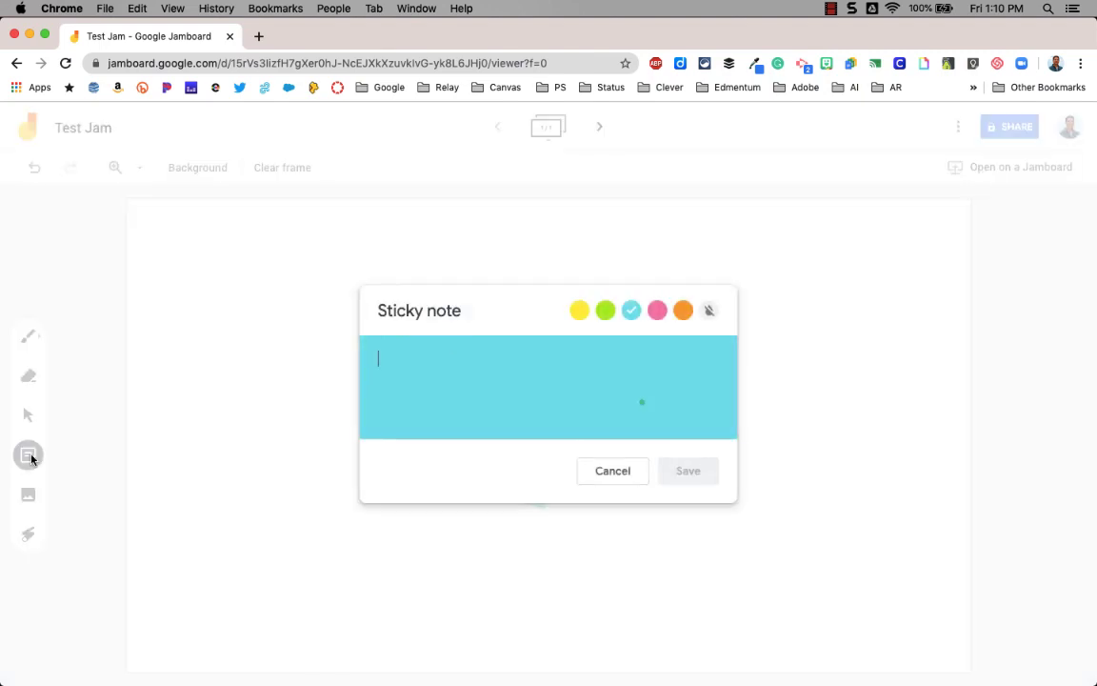
pyautogui.click(709, 313)
pyautogui.click(404, 357)
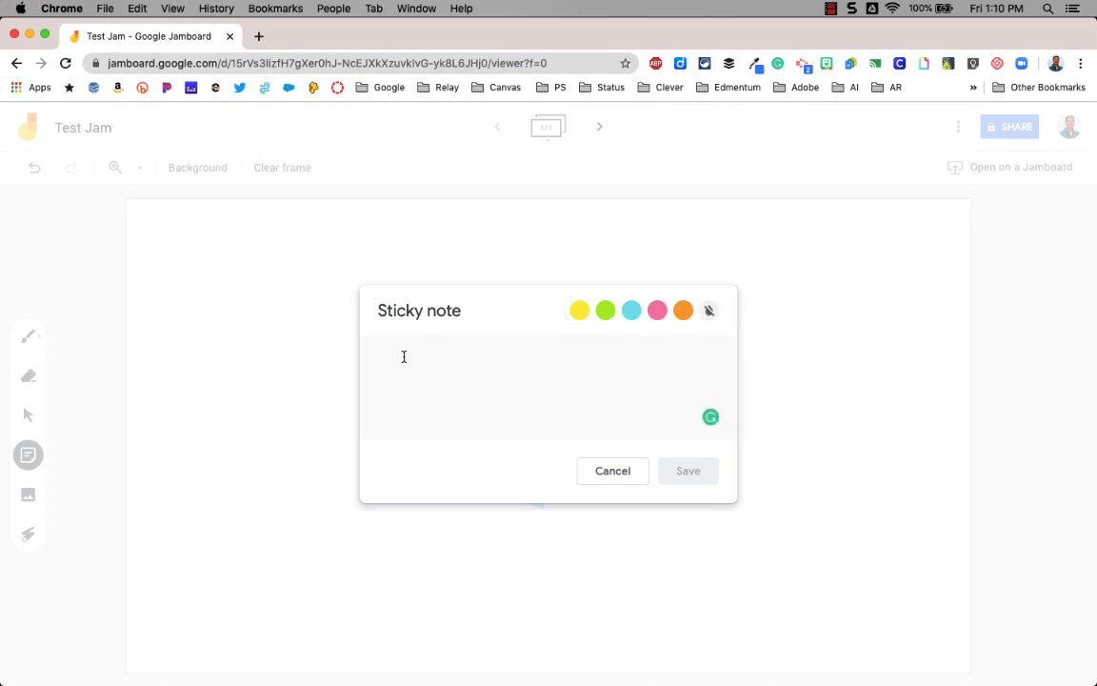
pyautogui.write('Discuss this')
pyautogui.click(691, 473)
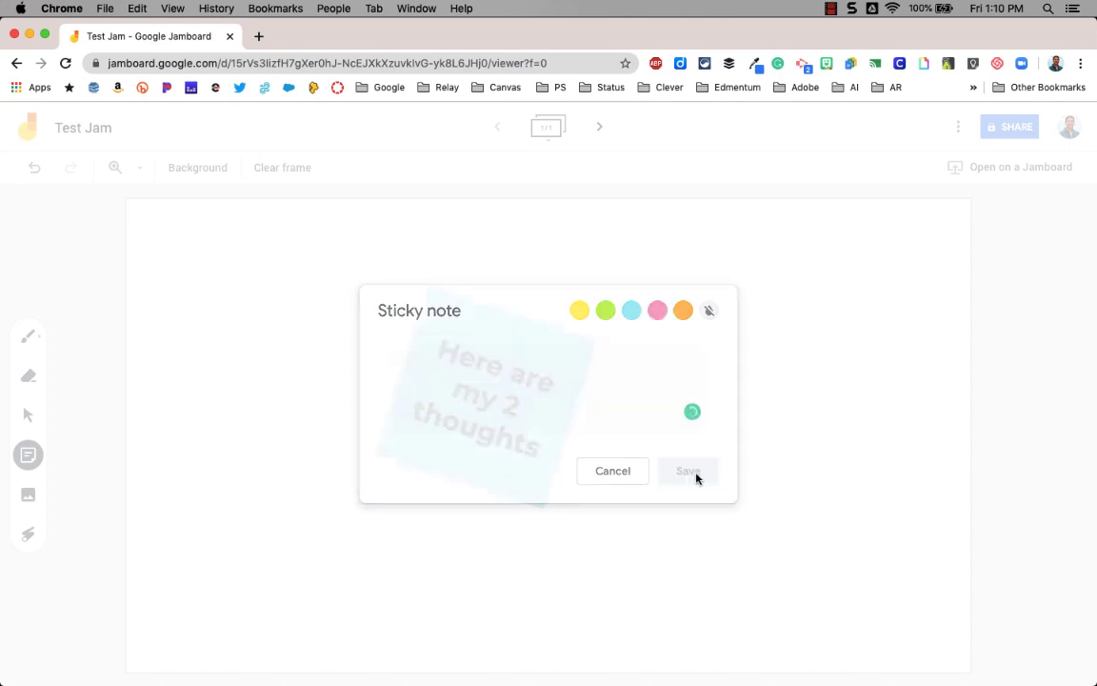
pyautogui.click(624, 476)
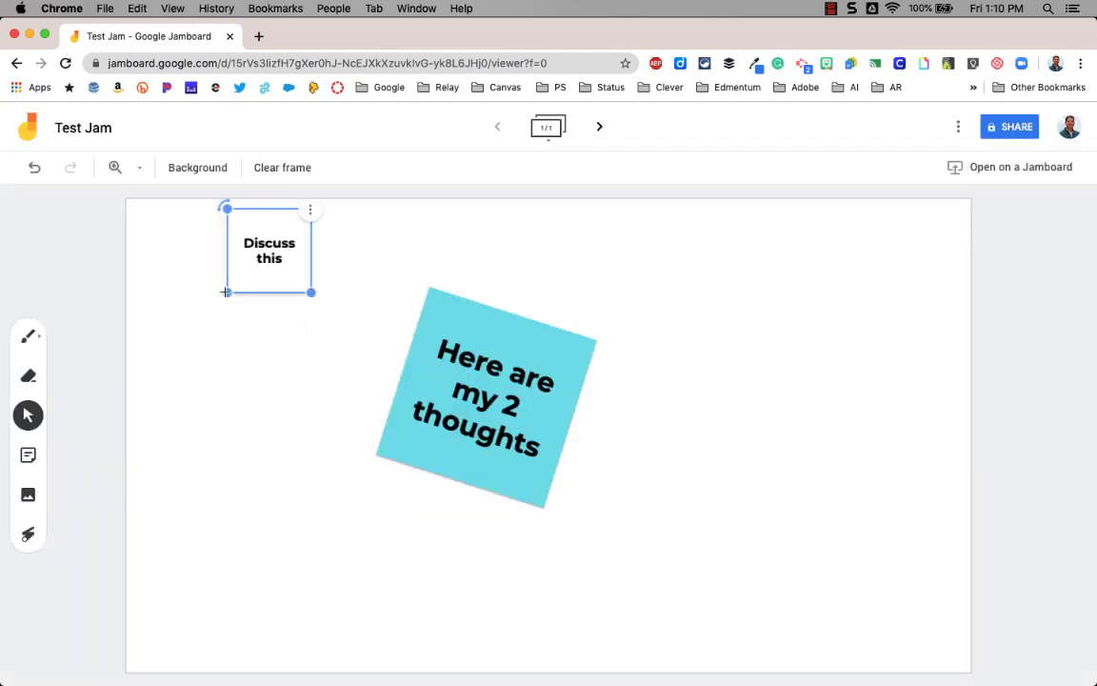
pyautogui.moveTo(225, 291); pyautogui.dragTo(130, 391)
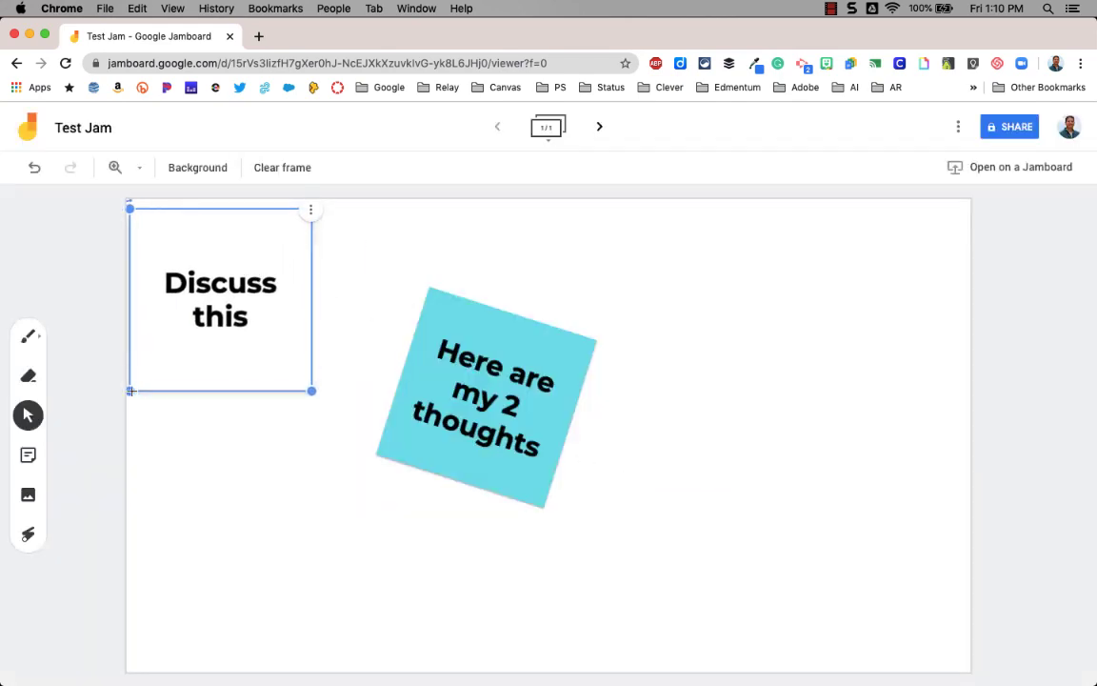
pyautogui.click(332, 639)
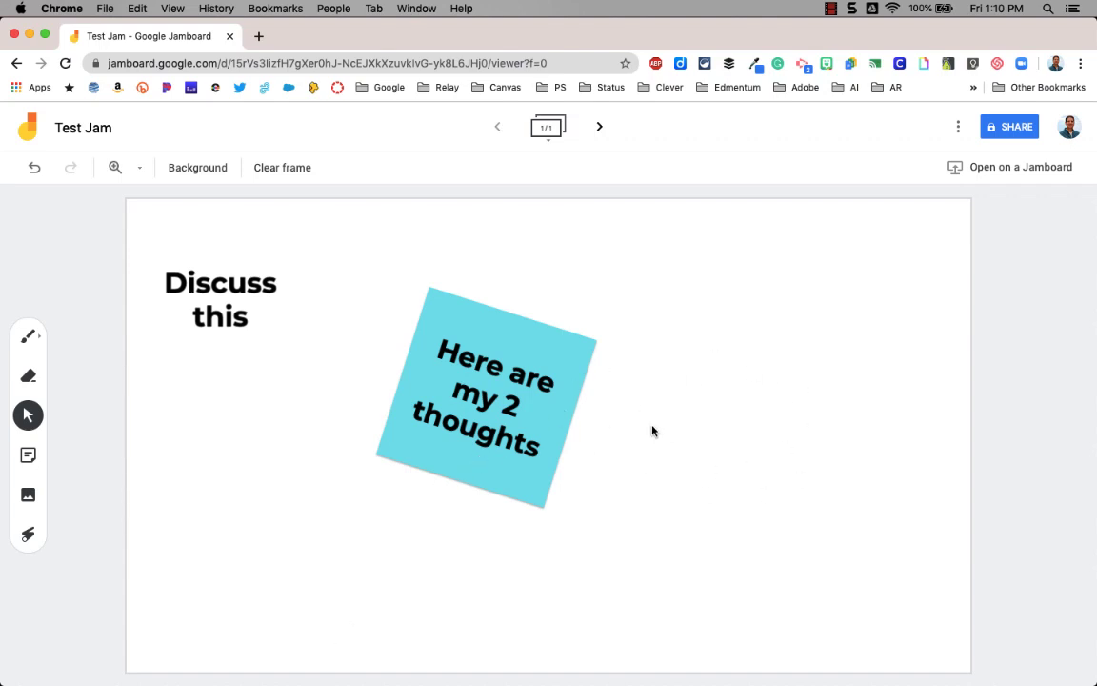
# Search Google Images for "Pizza" and insert the picture of a whole round pizza on a white background.
pyautogui.click(27, 497)
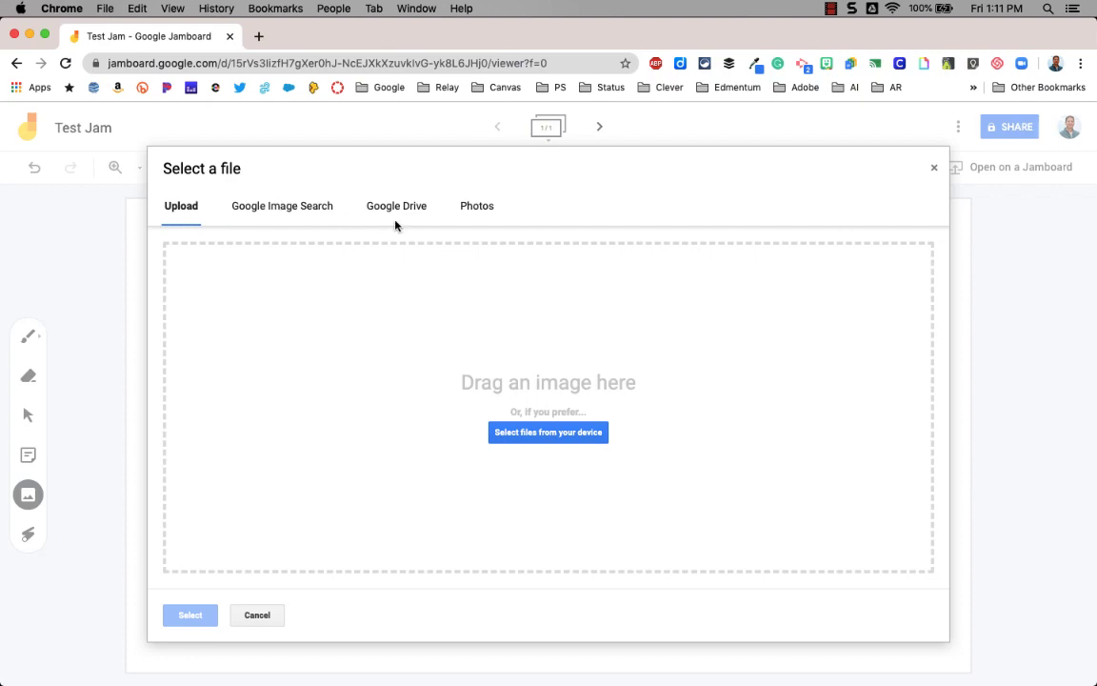
pyautogui.click(294, 217)
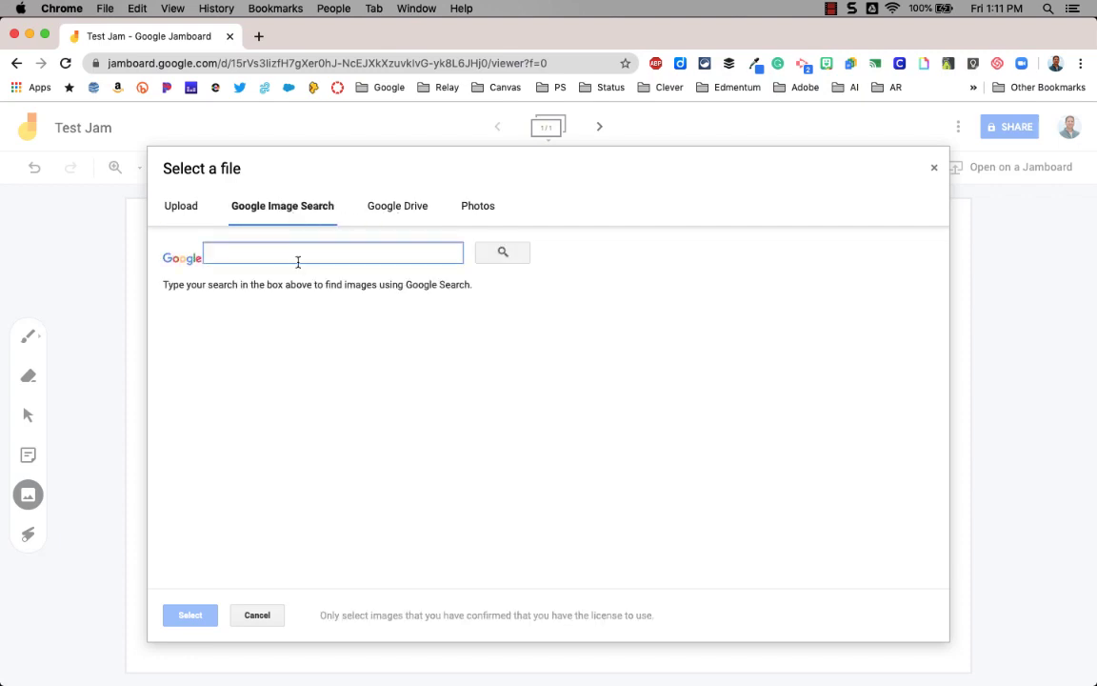
pyautogui.write('Pizza')
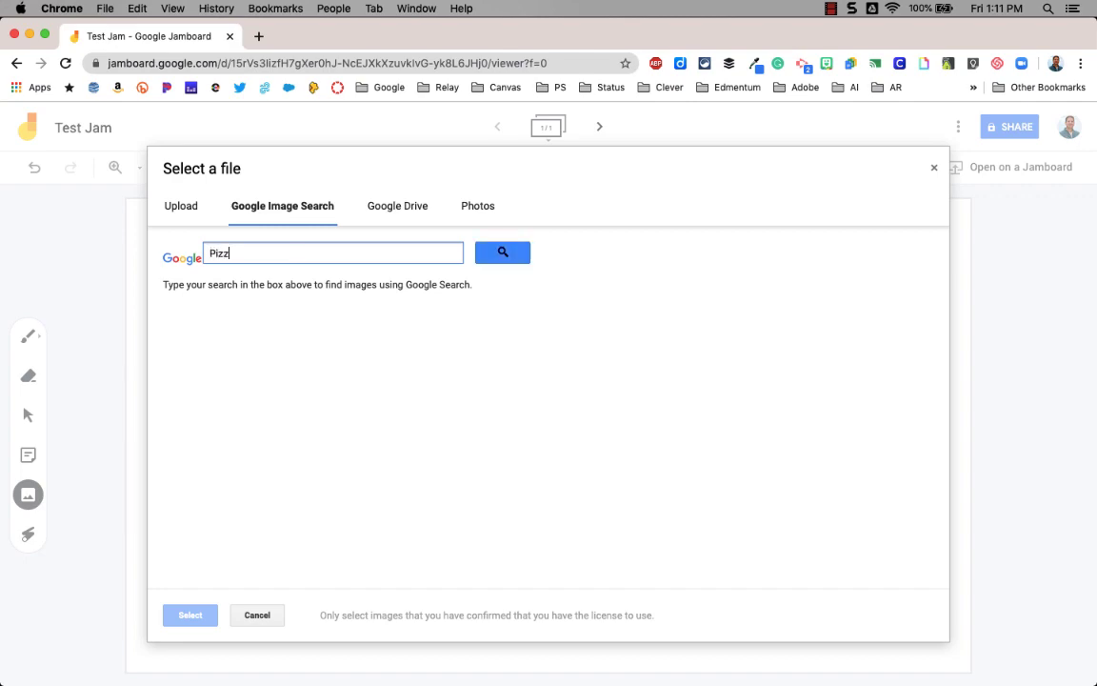
pyautogui.click(496, 253)
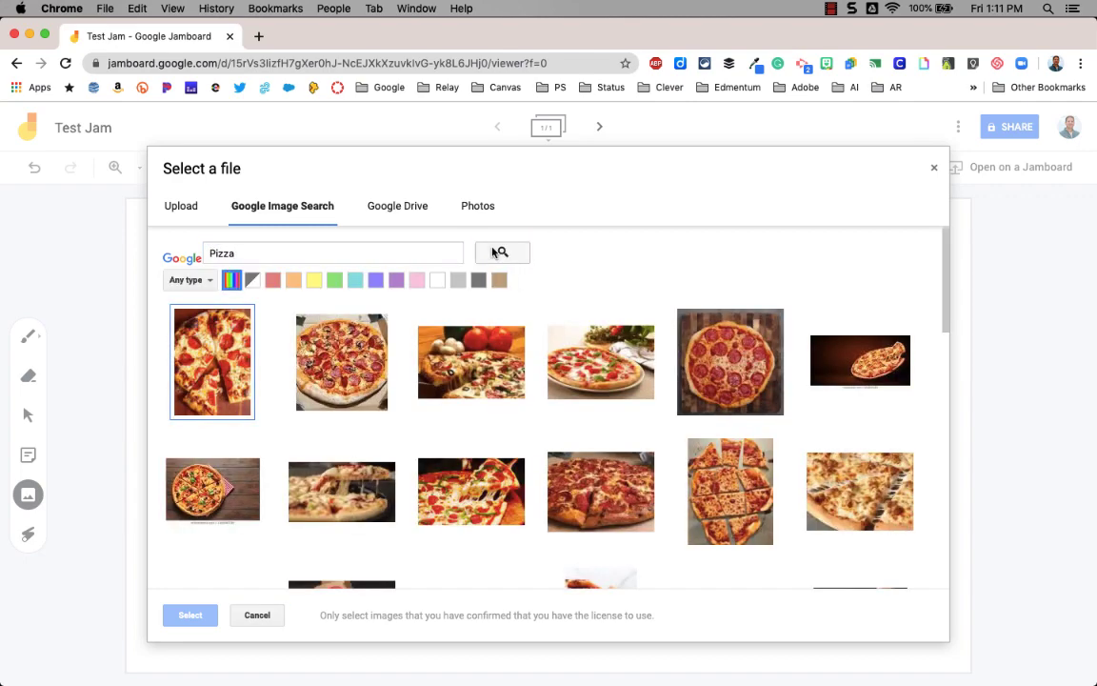
pyautogui.scroll(-5, 448, 510)
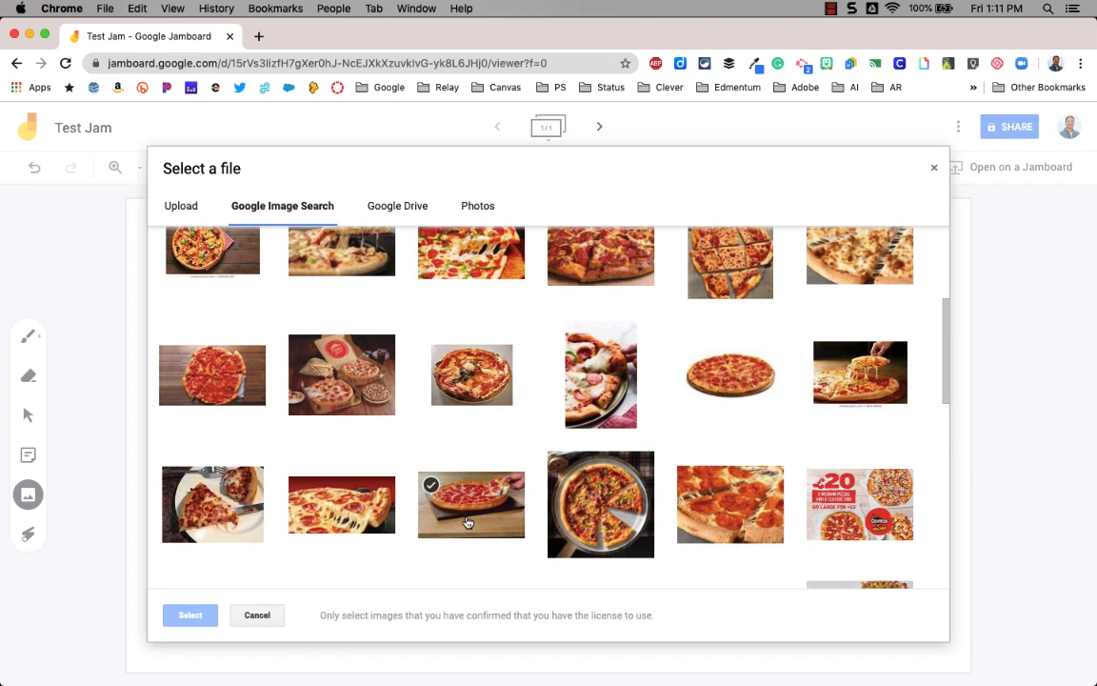
pyautogui.scroll(-5, 468, 522)
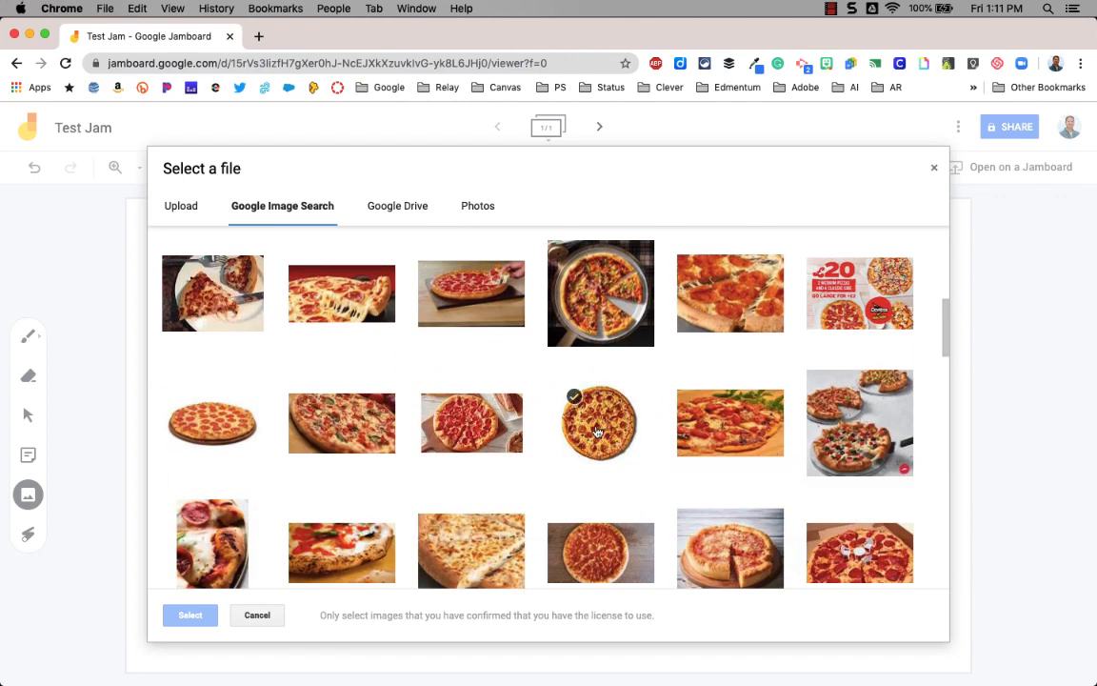
pyautogui.click(598, 432)
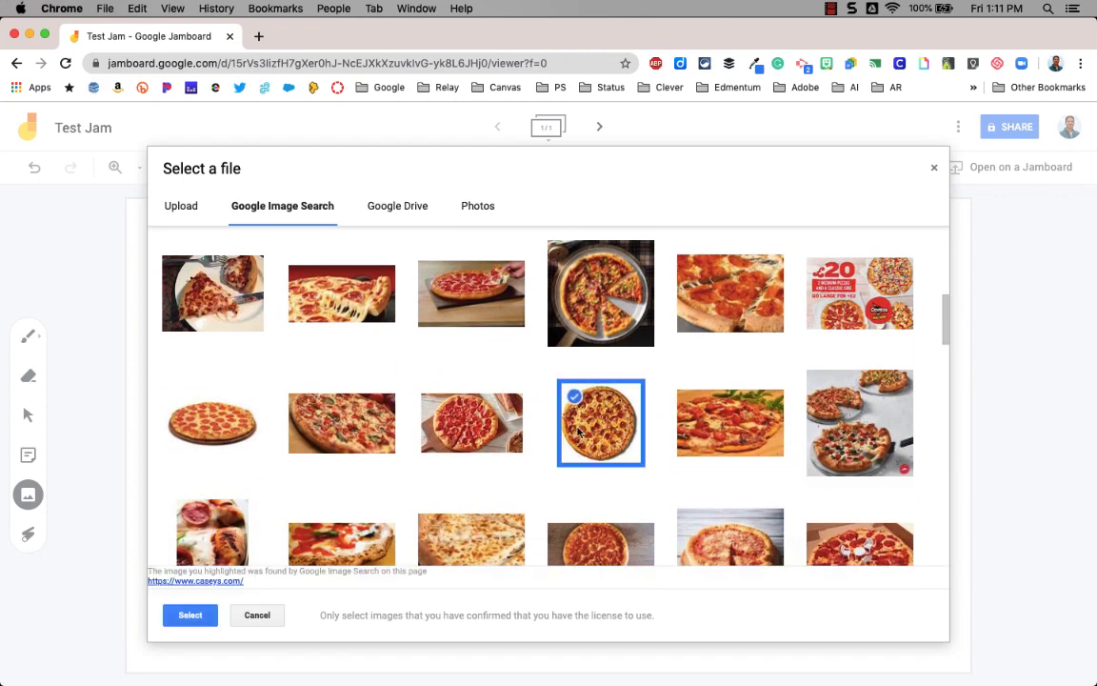
pyautogui.click(193, 615)
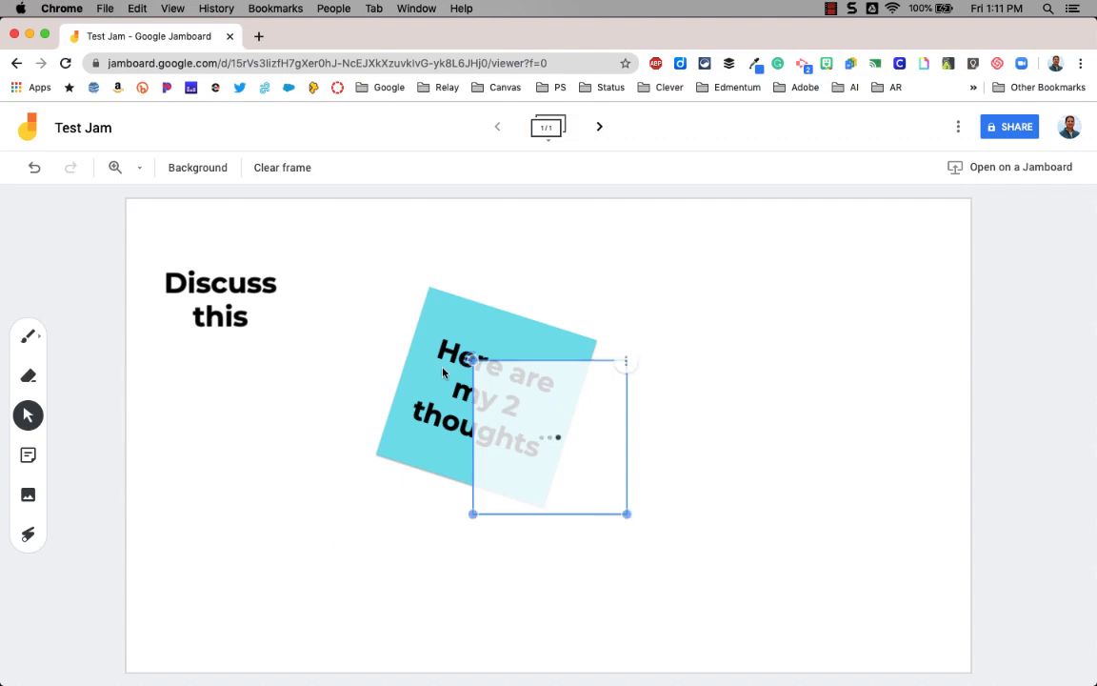
# Move the blue sticky note below the "Discuss this" text, and enlarge the pizza image to about twice its size, centred vertically in the frame.
pyautogui.moveTo(443, 381); pyautogui.dragTo(214, 461)
pyautogui.click(529, 470)
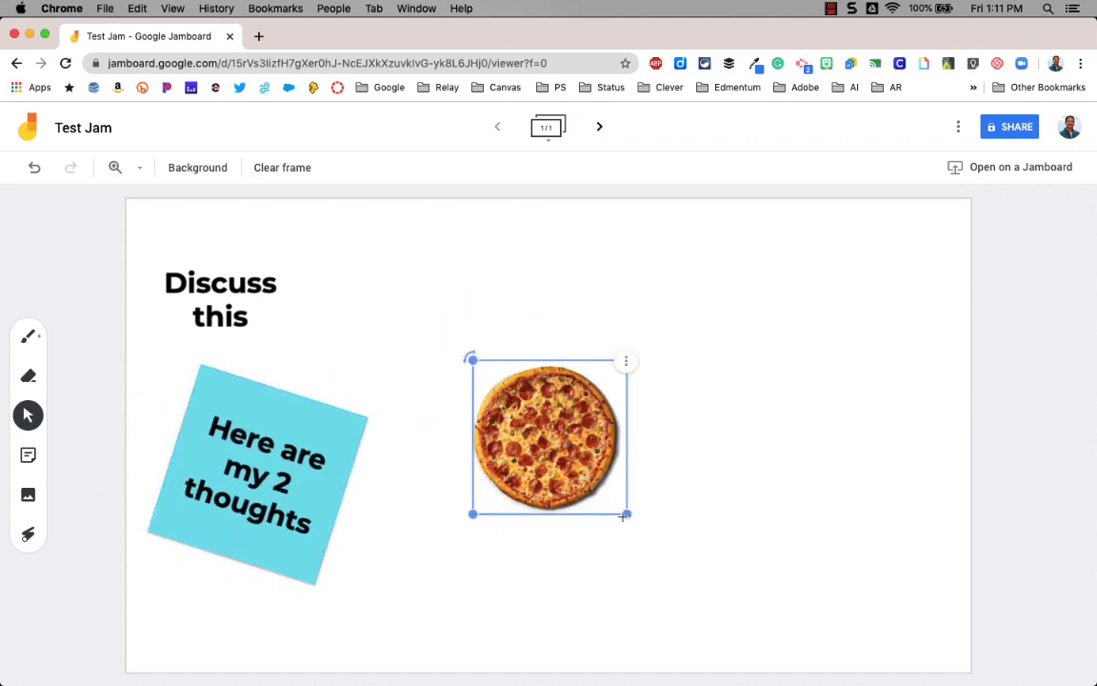
pyautogui.moveTo(628, 514); pyautogui.dragTo(771, 661)
pyautogui.moveTo(553, 512); pyautogui.dragTo(550, 434)
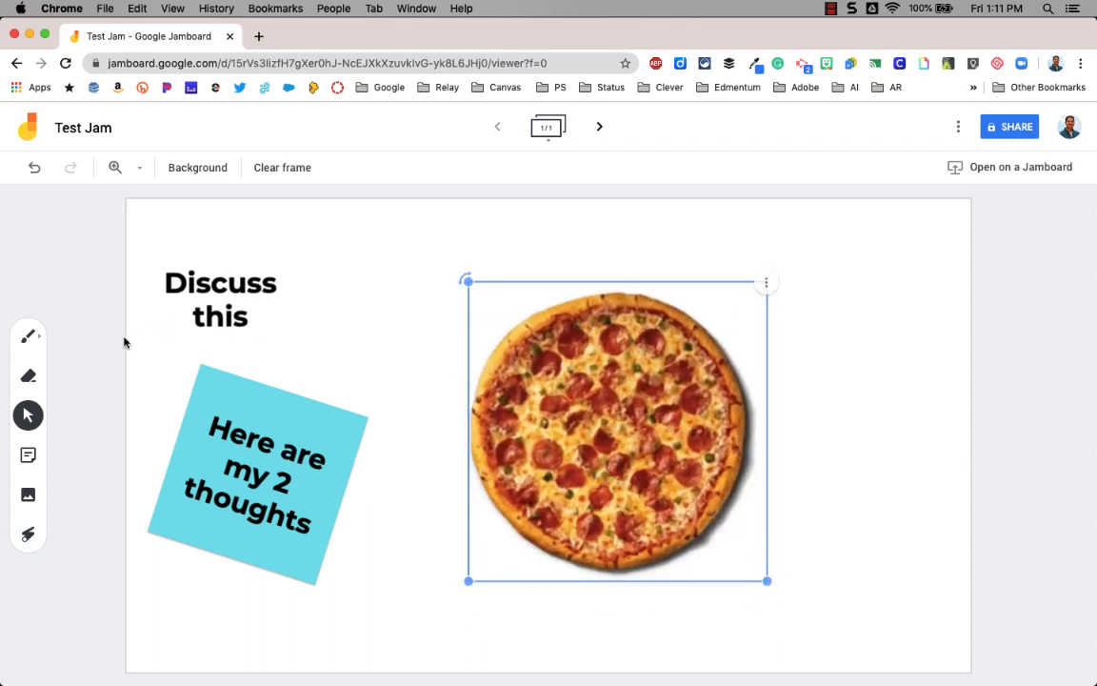
# Draw a vertical and a horizontal black pen line across the pizza, dividing it into quarters.
pyautogui.click(38, 338)
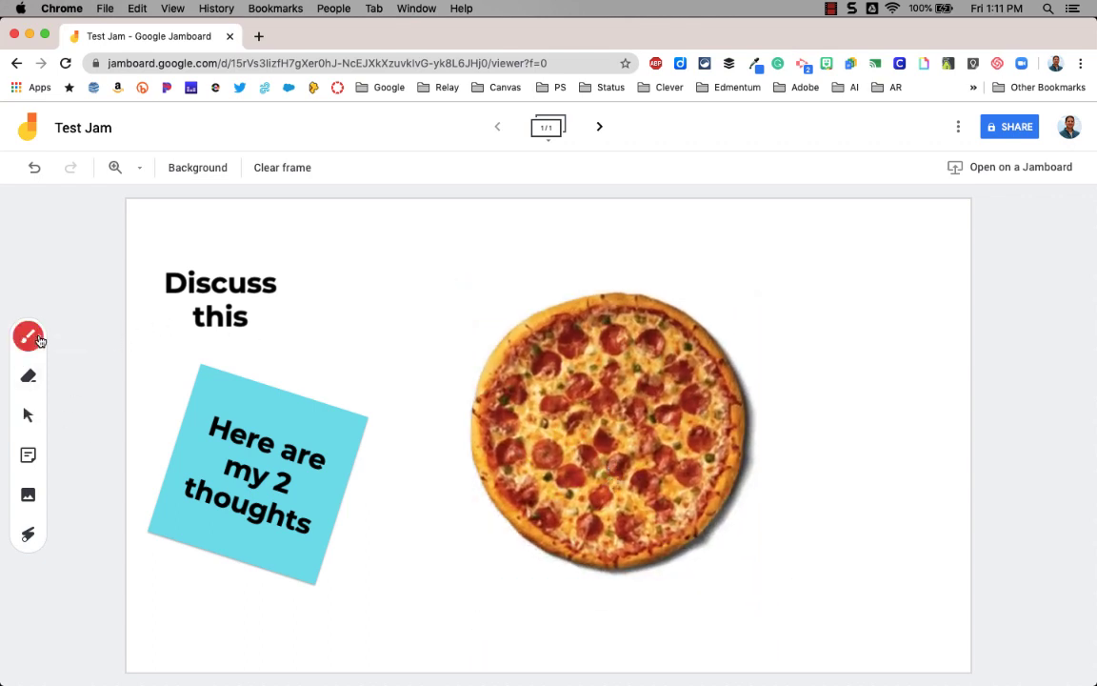
pyautogui.click(38, 338)
pyautogui.click(71, 336)
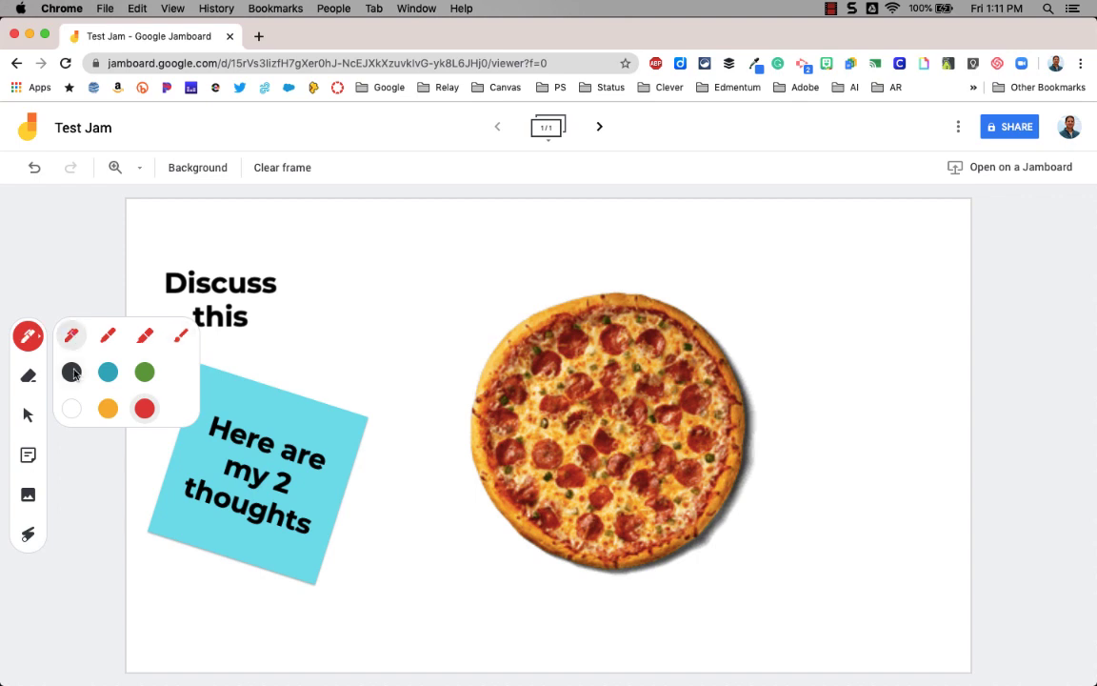
pyautogui.click(72, 372)
pyautogui.moveTo(603, 267)
pyautogui.mouseDown()
pyautogui.moveTo(624, 541)
pyautogui.moveTo(612, 597)
pyautogui.mouseUp()
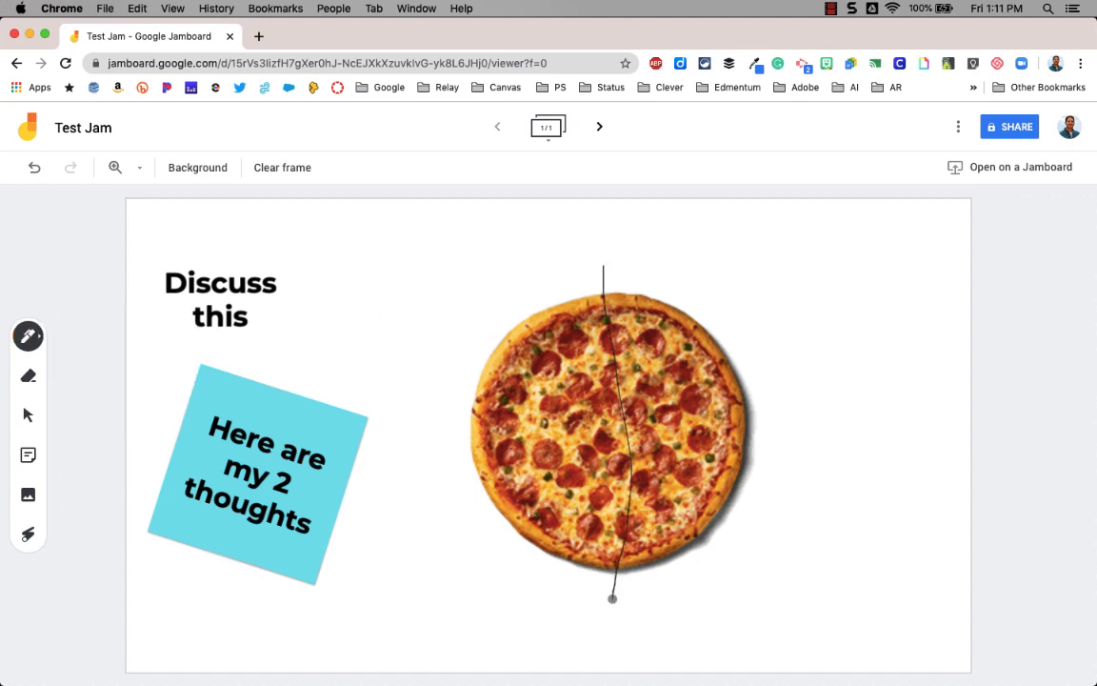
pyautogui.moveTo(434, 433); pyautogui.dragTo(812, 426)
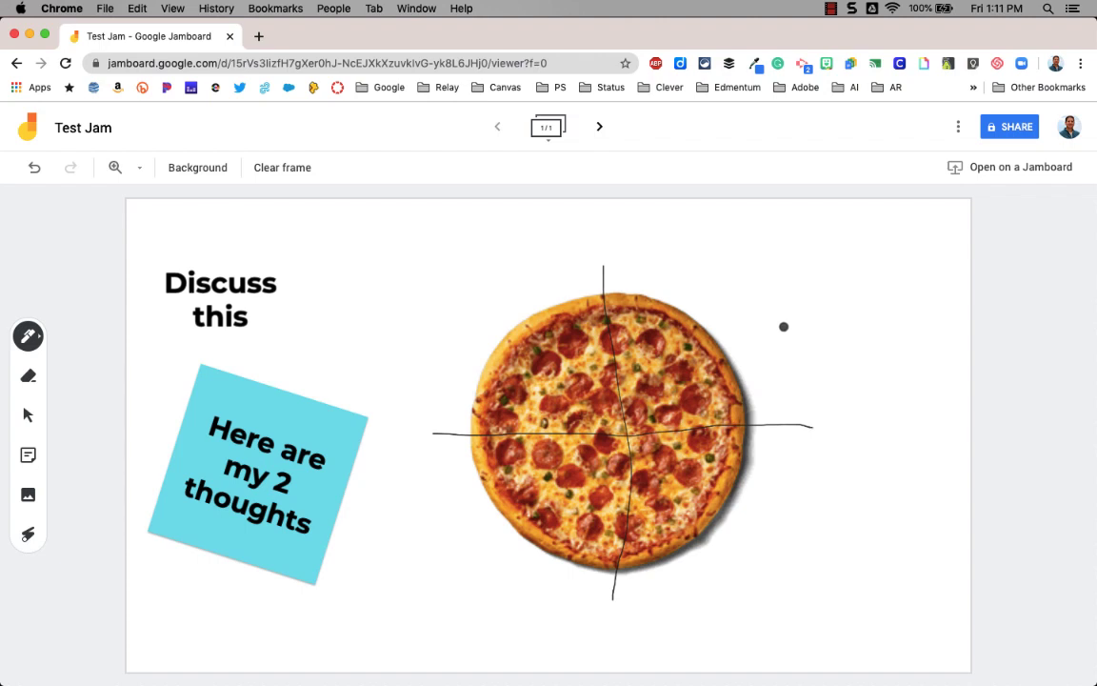
# Add a transparent sticky note reading "1/4" and place it at the pizza's upper-left quarter.
pyautogui.click(28, 456)
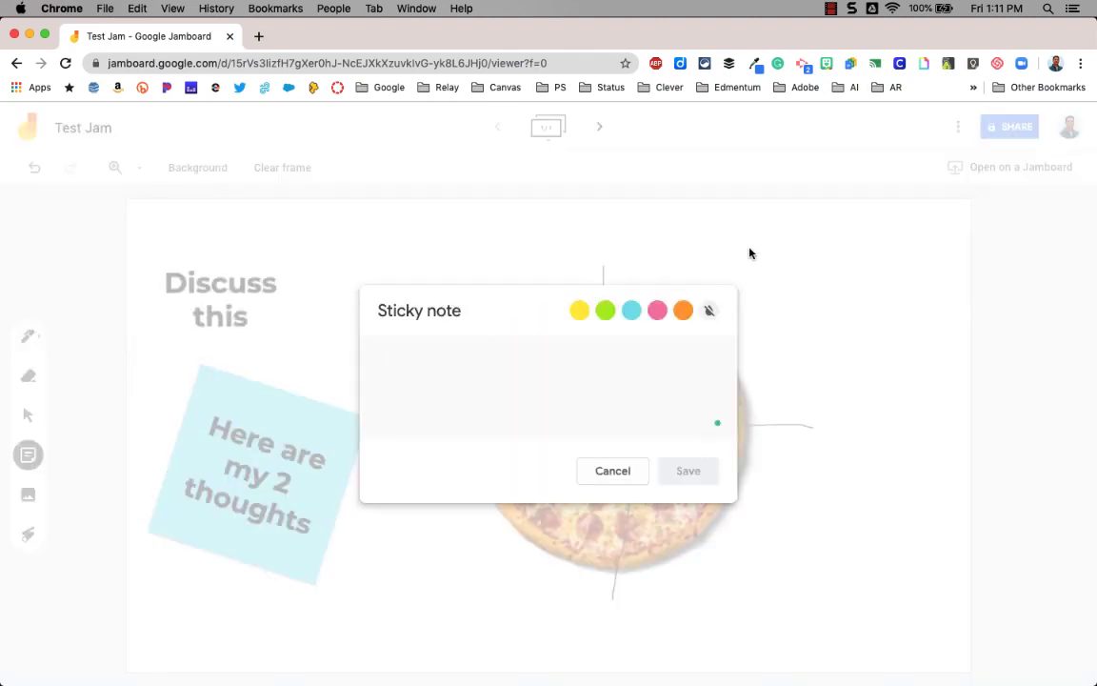
pyautogui.write('1/4')
pyautogui.click(695, 470)
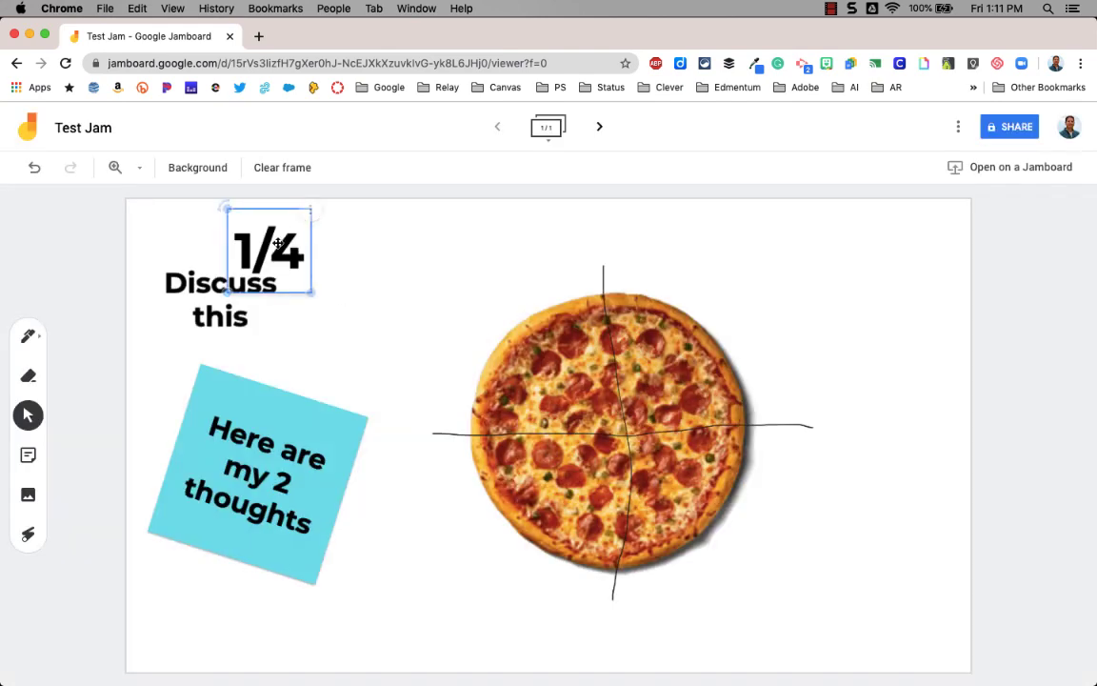
pyautogui.moveTo(286, 248); pyautogui.dragTo(498, 320)
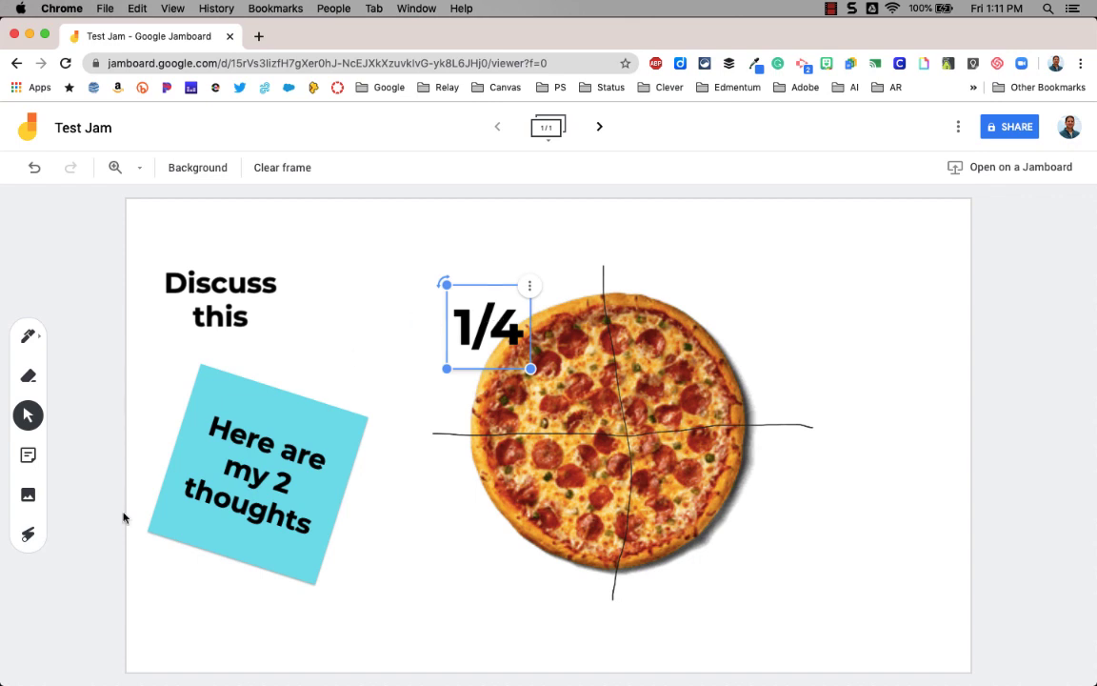
# Highlight the blue sticky note and the "Discuss this" text with the Laser tool.
pyautogui.click(27, 536)
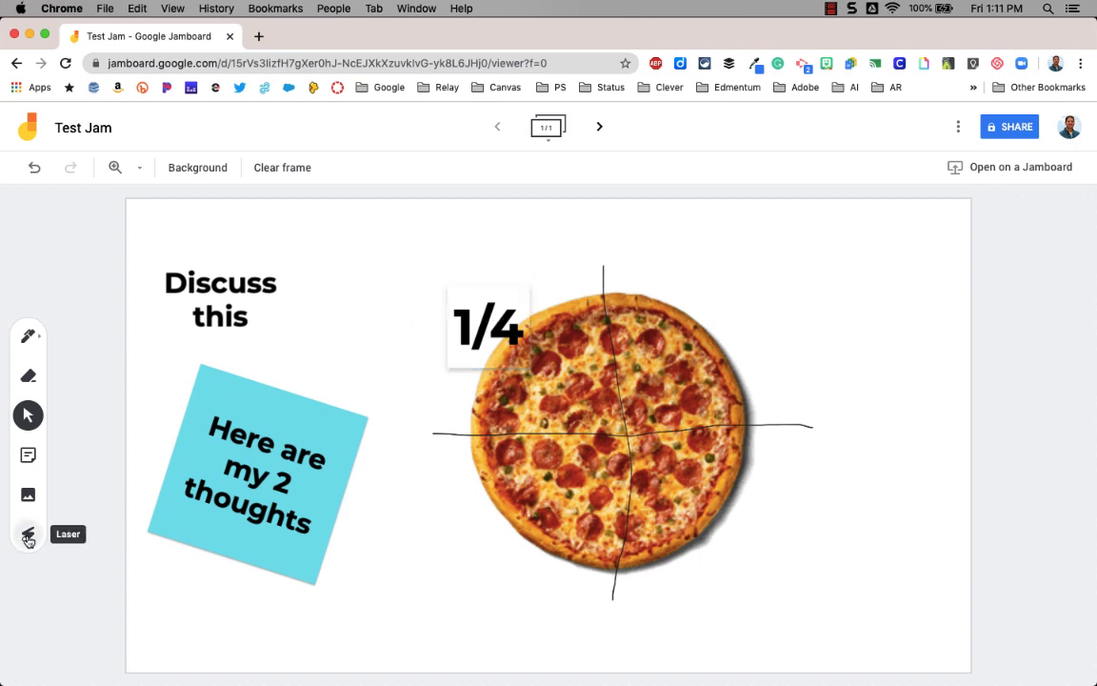
pyautogui.moveTo(159, 421)
pyautogui.mouseDown()
pyautogui.moveTo(382, 524)
pyautogui.moveTo(205, 516)
pyautogui.moveTo(181, 448)
pyautogui.moveTo(266, 587)
pyautogui.mouseUp()
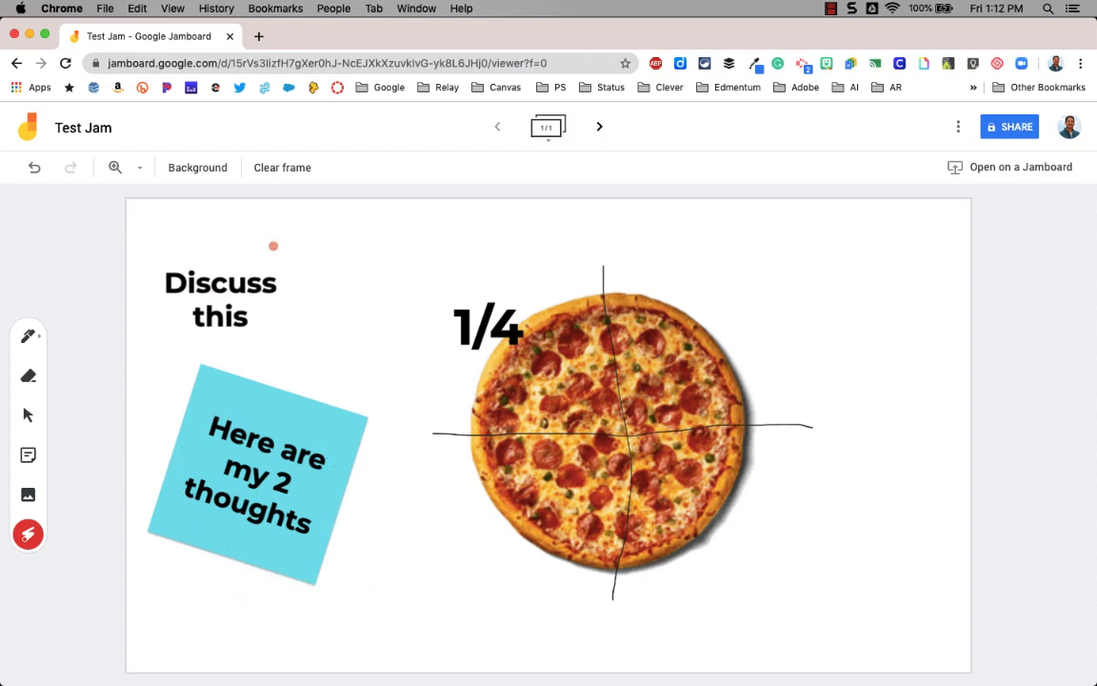
pyautogui.moveTo(274, 244)
pyautogui.mouseDown()
pyautogui.moveTo(140, 276)
pyautogui.moveTo(288, 362)
pyautogui.moveTo(216, 235)
pyautogui.mouseUp()
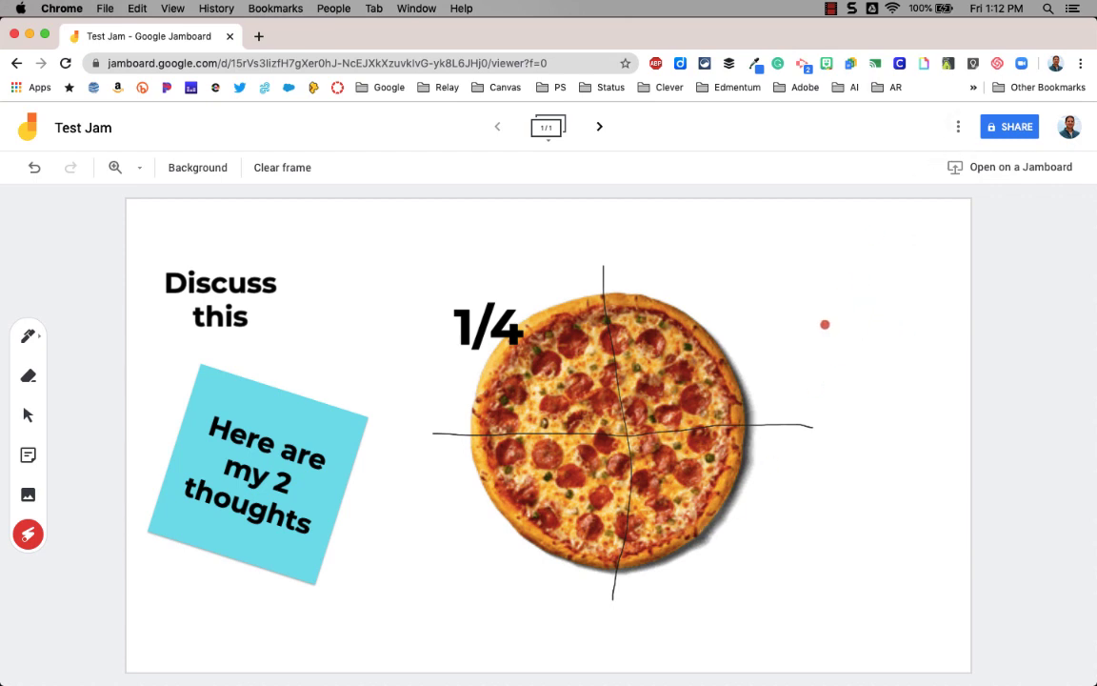
# Turn on link sharing for the jam so that anyone with the link can edit.
pyautogui.click(1005, 127)
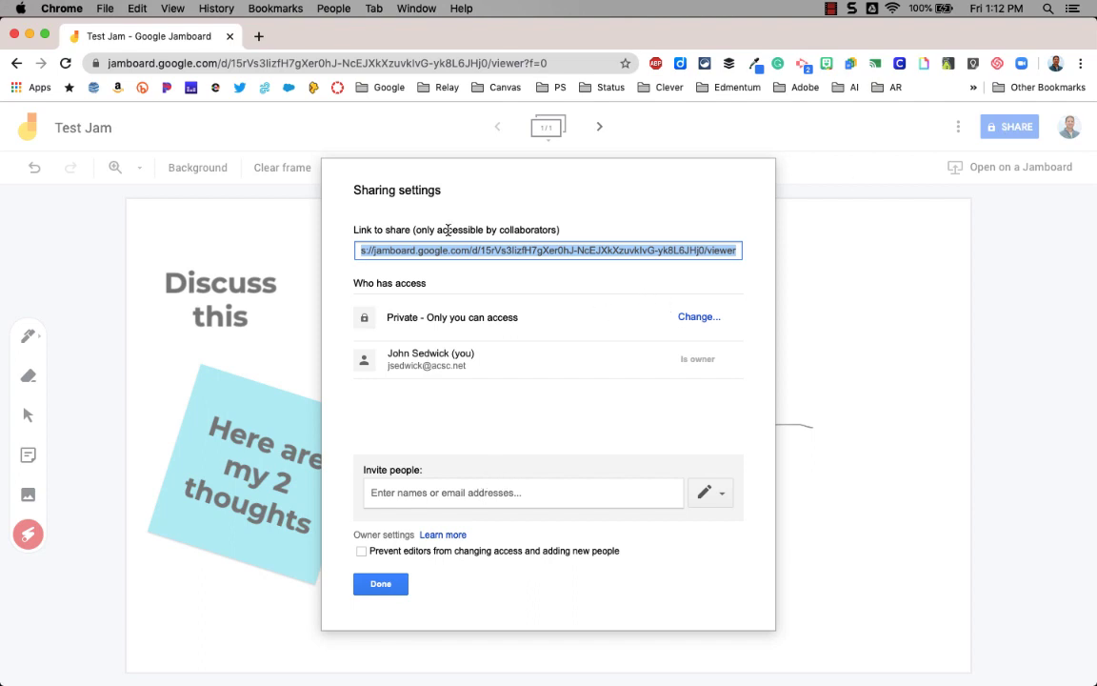
pyautogui.click(693, 317)
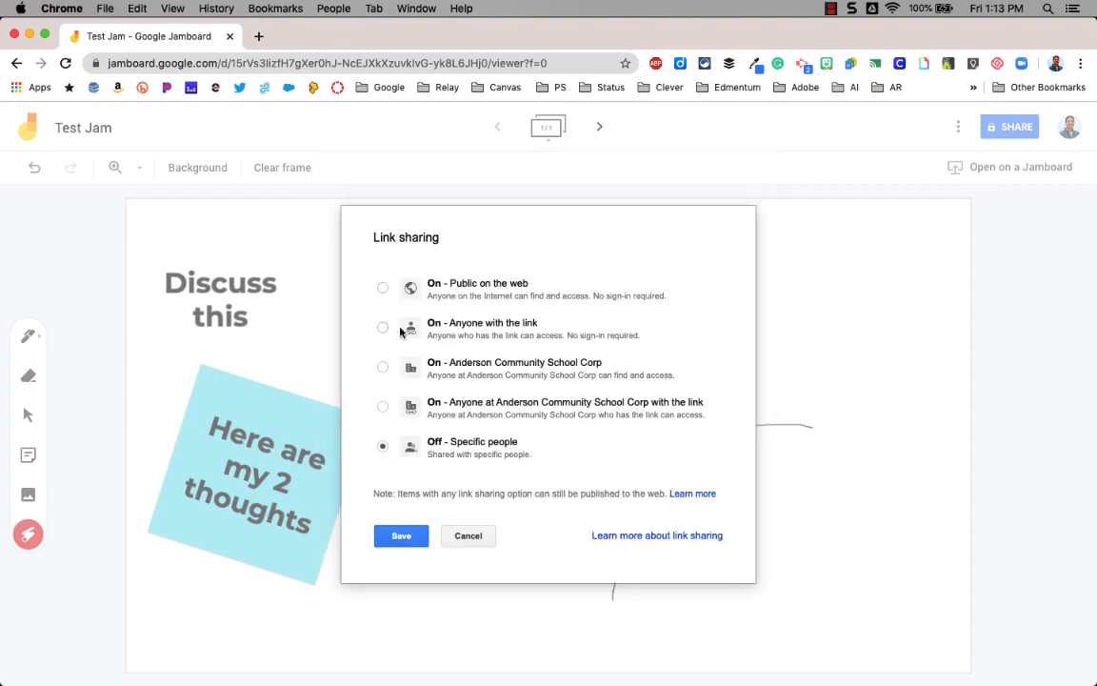
pyautogui.click(382, 326)
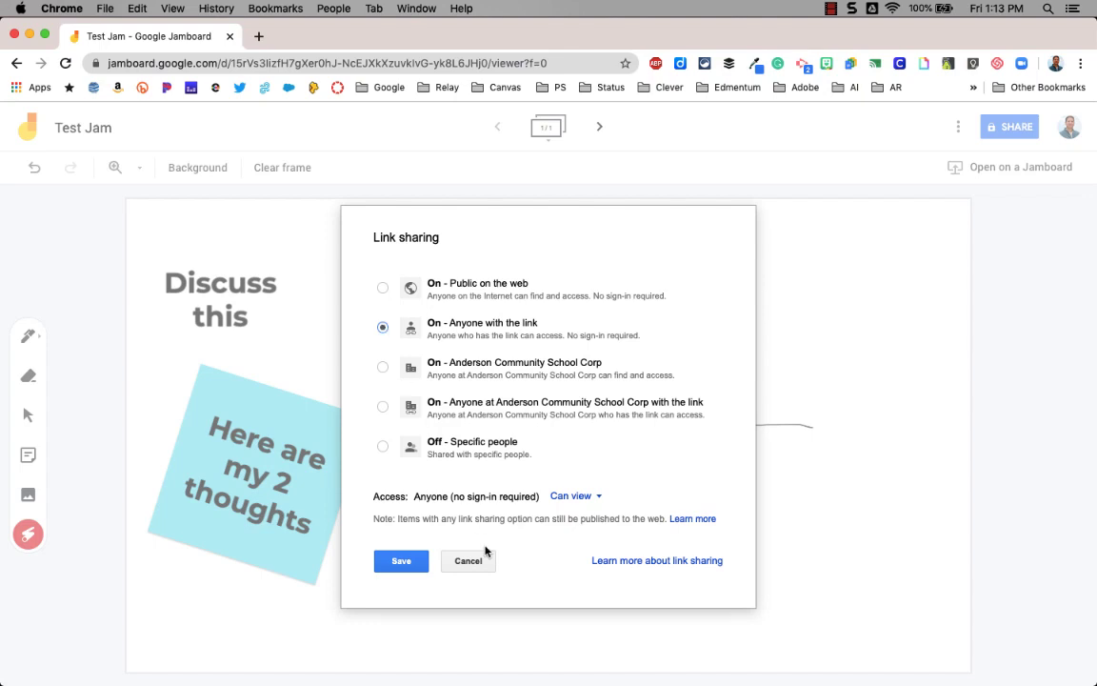
pyautogui.click(603, 497)
pyautogui.click(597, 520)
pyautogui.click(401, 561)
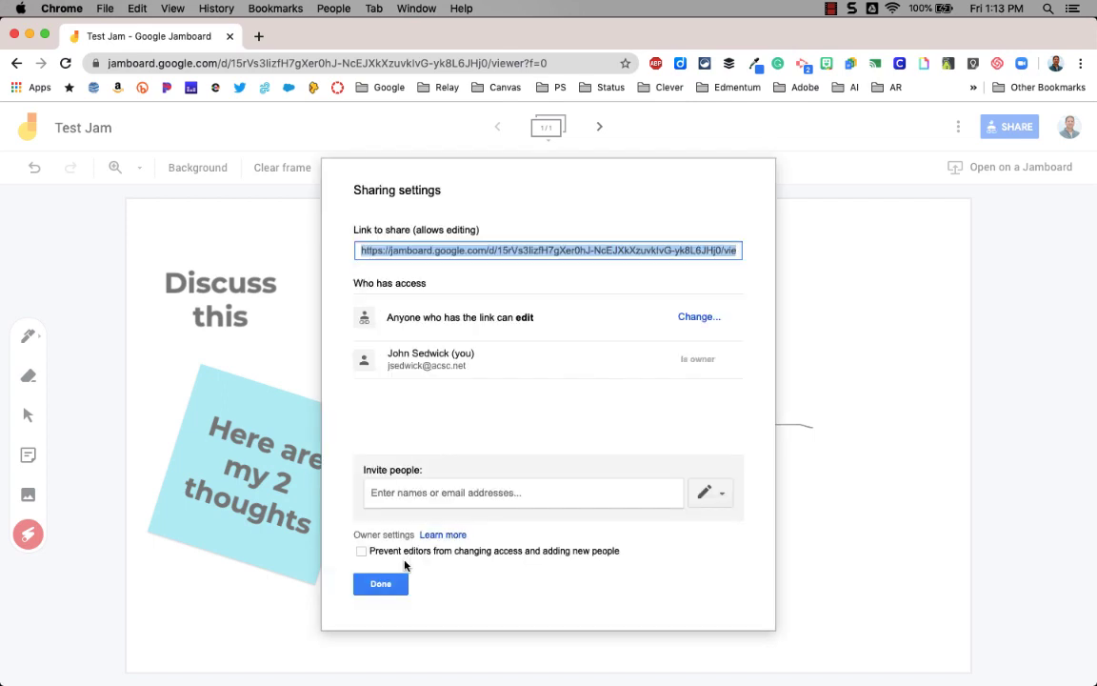